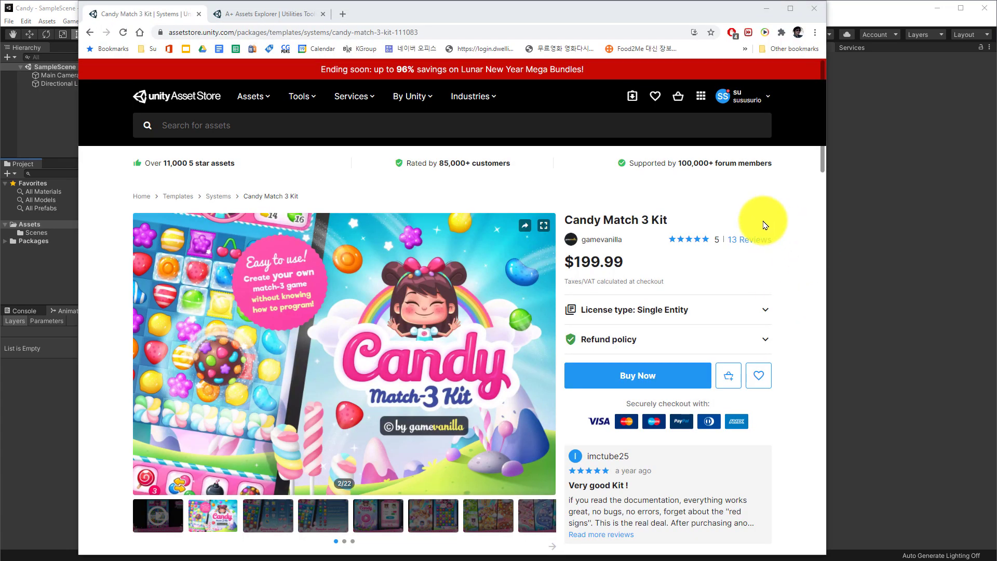
# Review the A+ Assets Explorer and Candy Match 3 Kit pages on the Asset Store, and return to the Unity editor
pyautogui.click(265, 13)
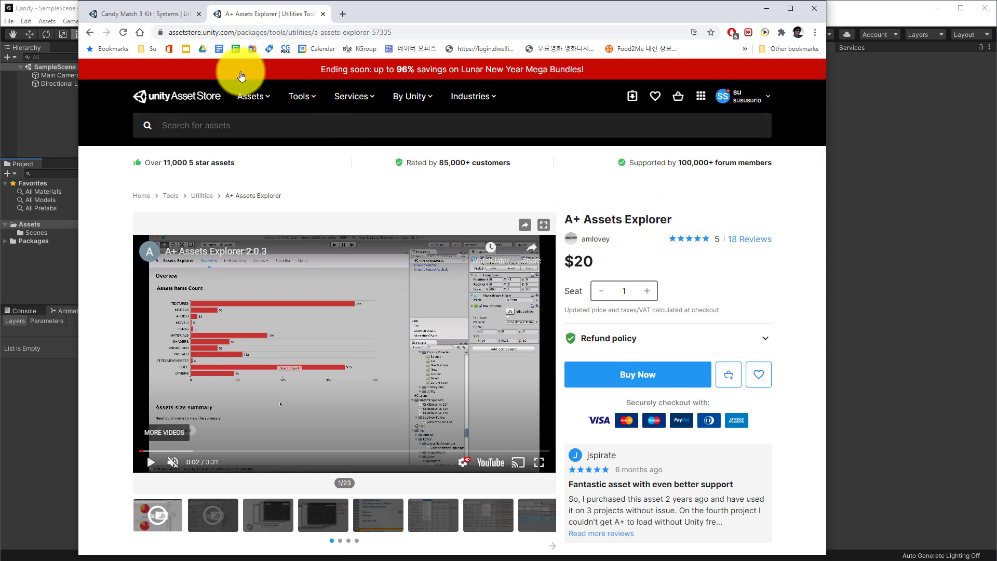
pyautogui.click(144, 15)
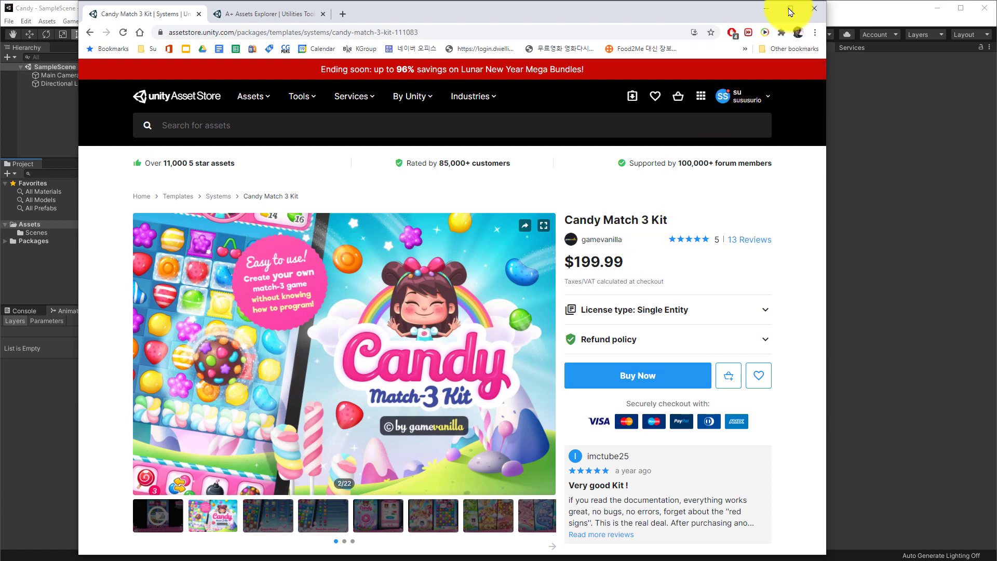
pyautogui.click(769, 10)
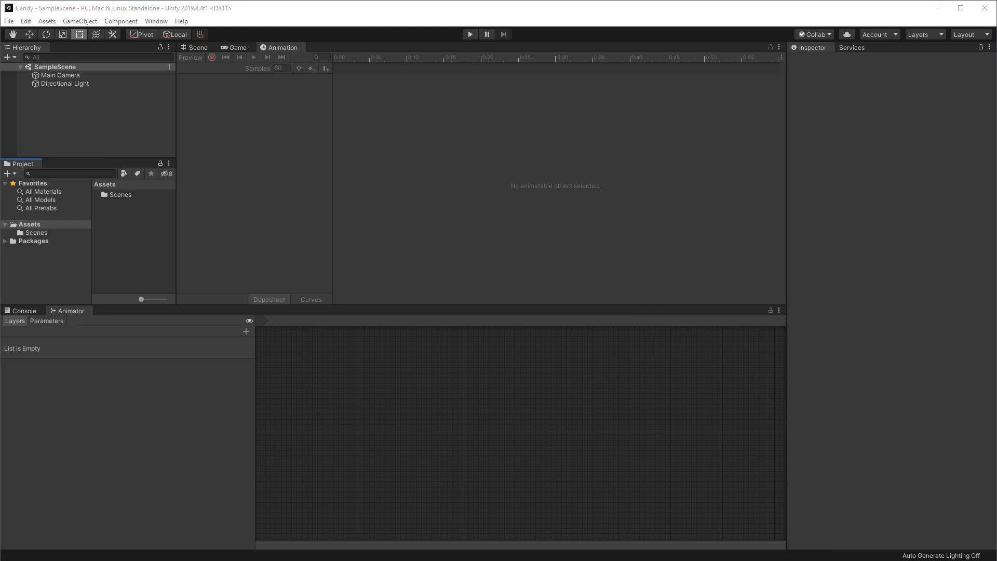
# Import the Candy Match 3 Kit package into the project's Assets folder
pyautogui.moveTo(233, 351); pyautogui.dragTo(31, 224)
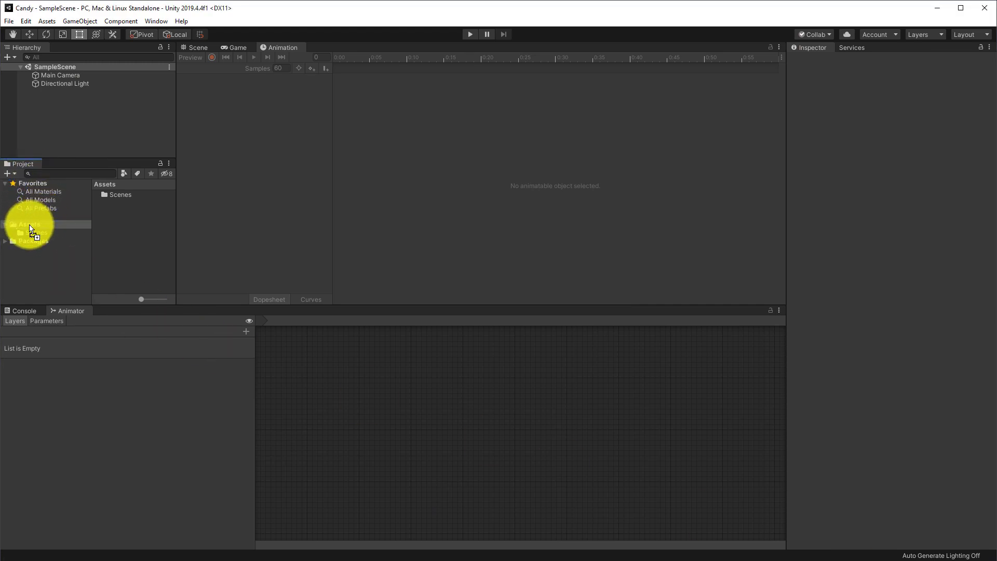
pyautogui.click(509, 524)
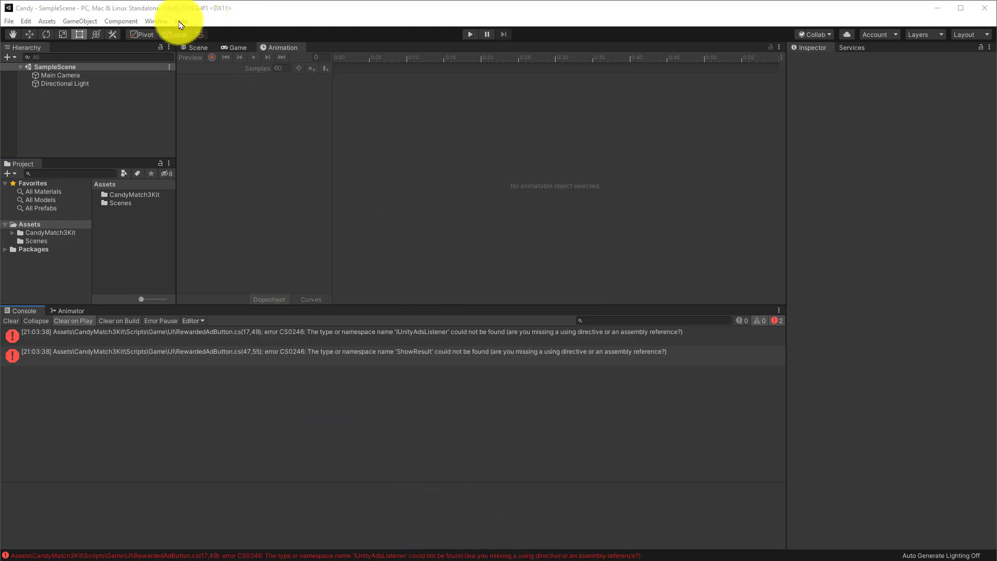
# Install version 3.4.9 of the Advertisement package through the Package Manager and close it
pyautogui.click(152, 21)
pyautogui.click(181, 85)
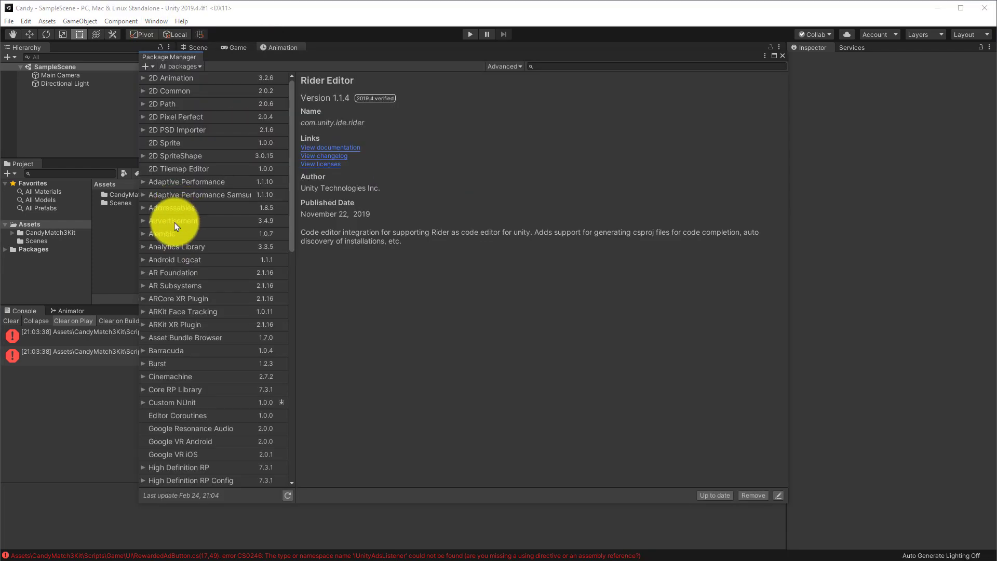
pyautogui.click(179, 221)
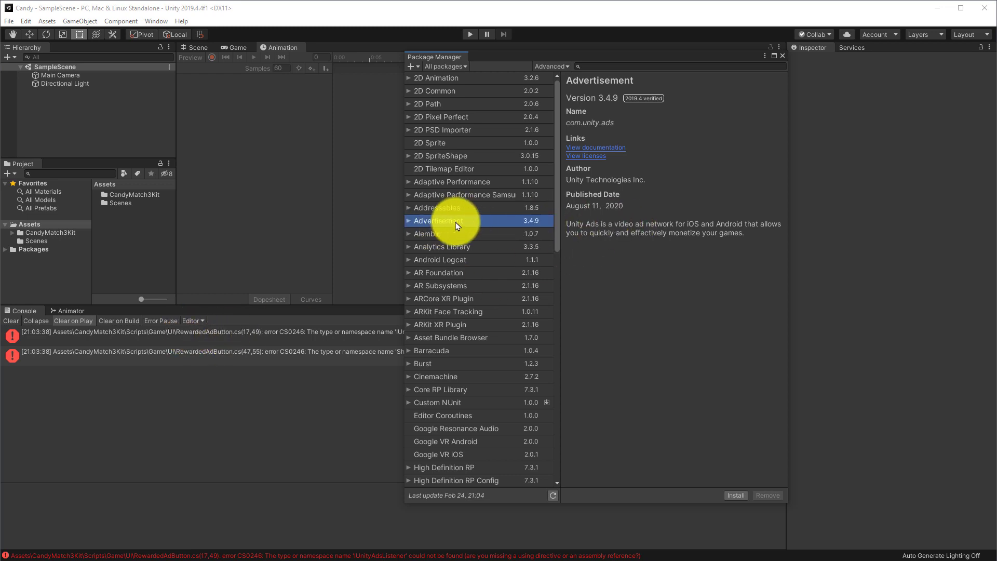
pyautogui.click(736, 495)
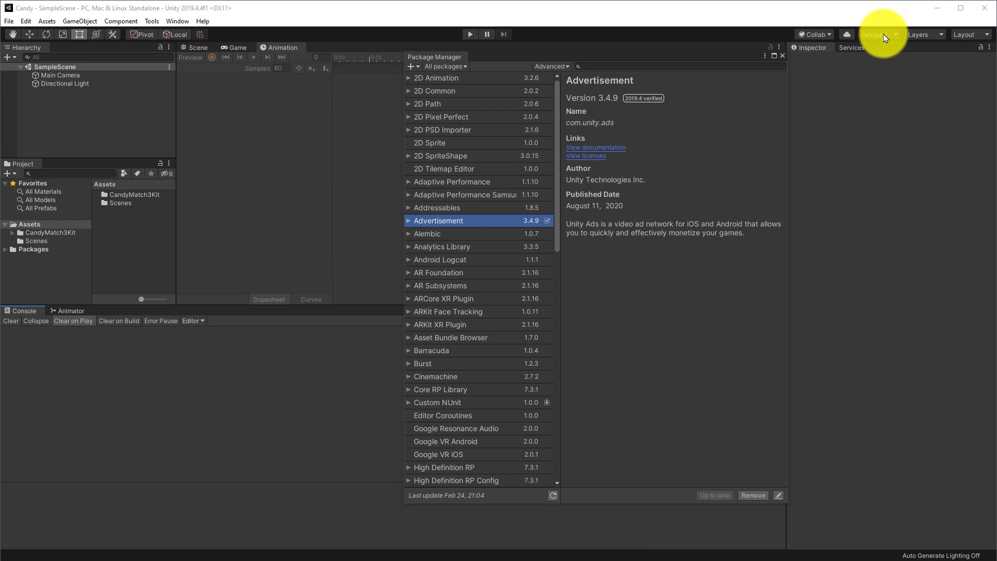
pyautogui.click(783, 56)
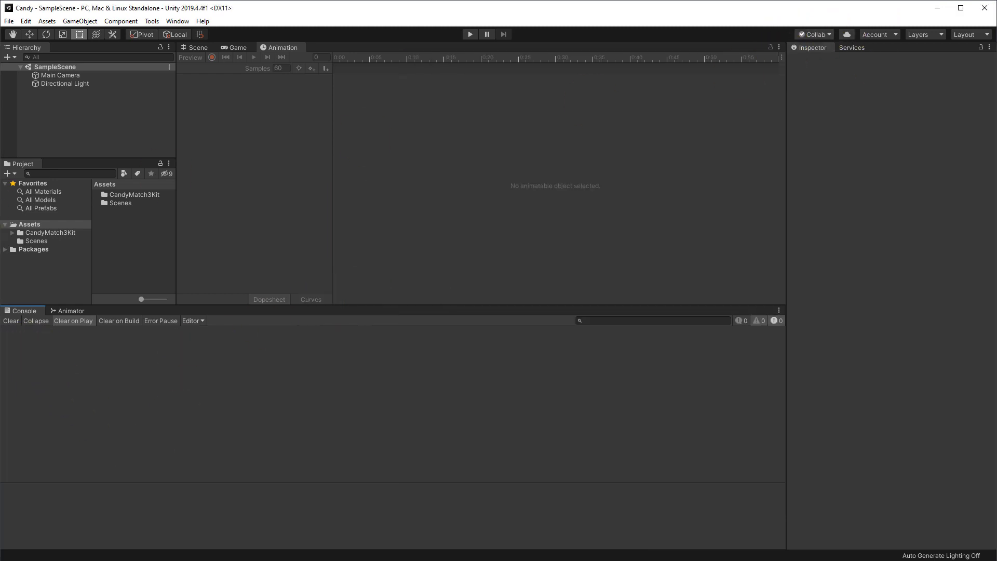
# Open HomeScene from the Scenes folder of CandyMatch3Kit
pyautogui.click(31, 242)
pyautogui.click(46, 293)
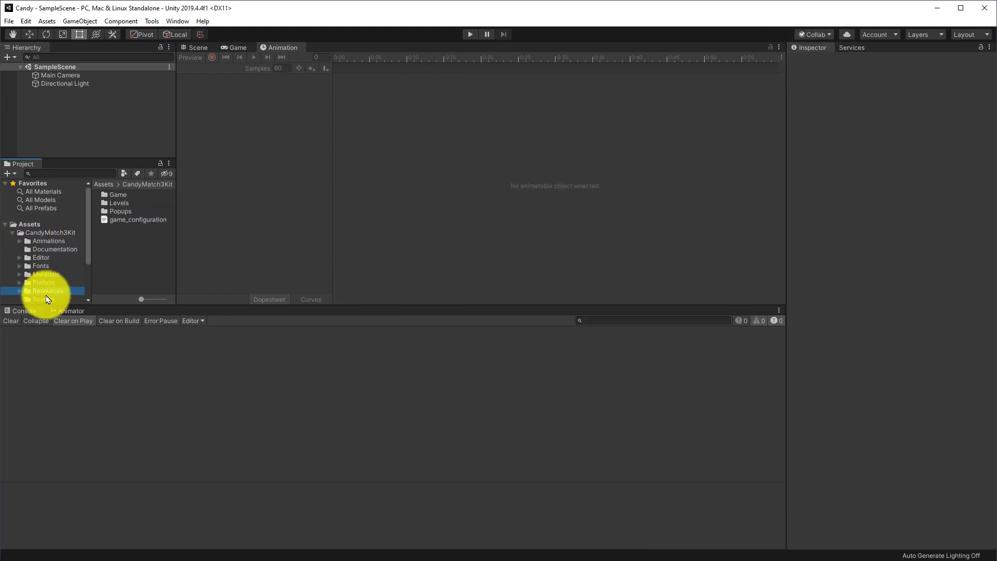
pyautogui.click(46, 300)
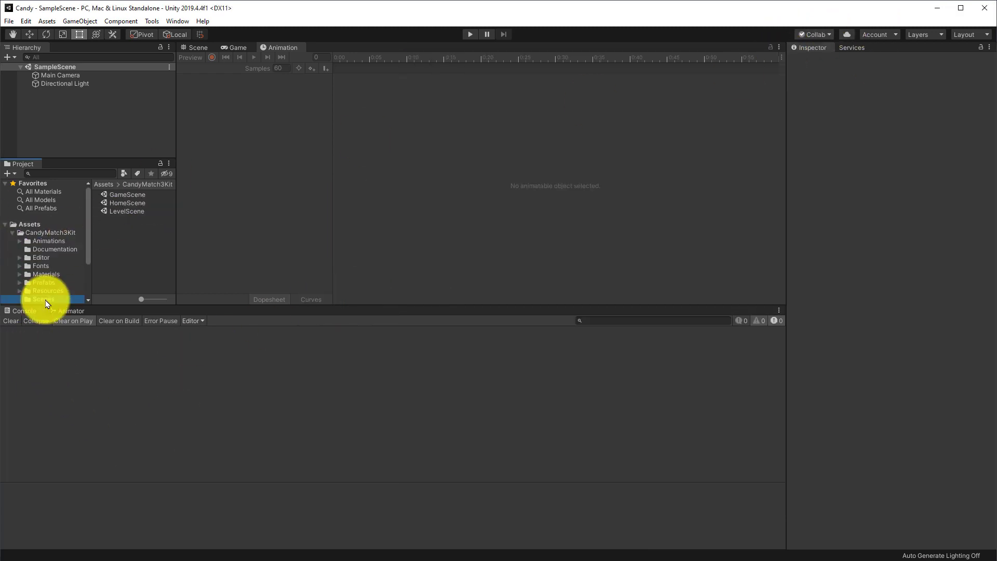
pyautogui.click(125, 204)
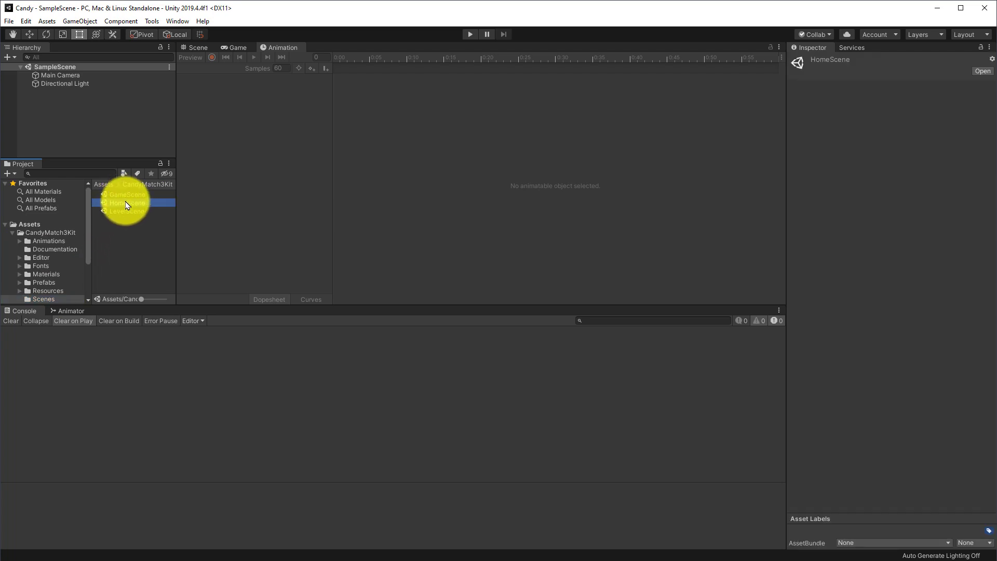
pyautogui.doubleClick(122, 203)
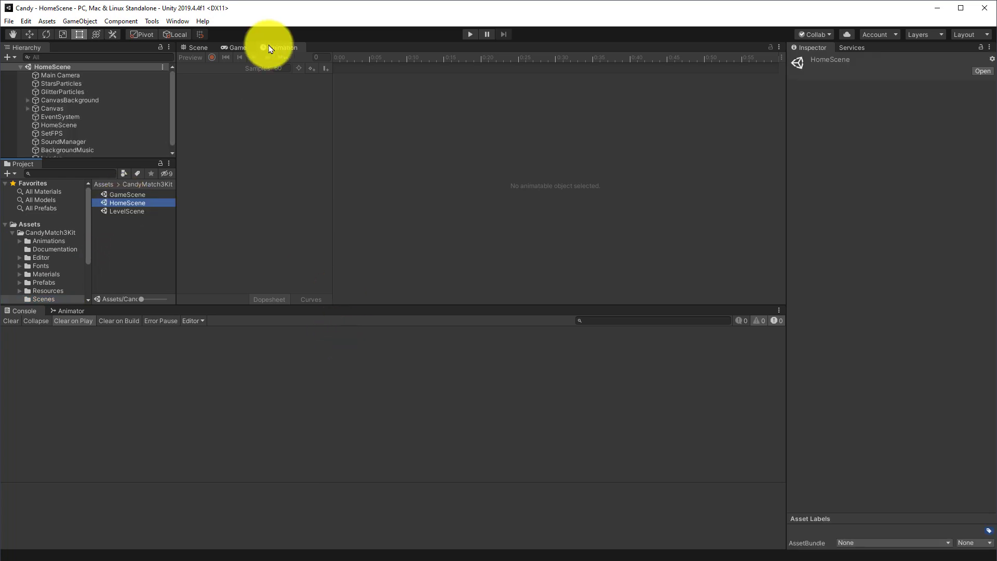
# Switch the editor to the Tall layout and expand HomeScene in the Hierarchy
pyautogui.click(780, 48)
pyautogui.click(797, 84)
pyautogui.click(981, 38)
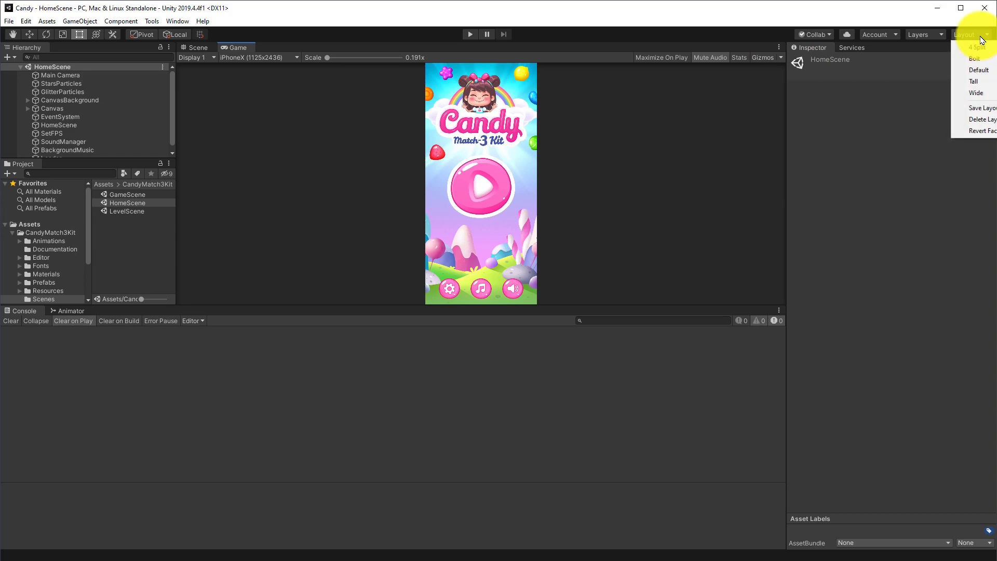
pyautogui.click(975, 83)
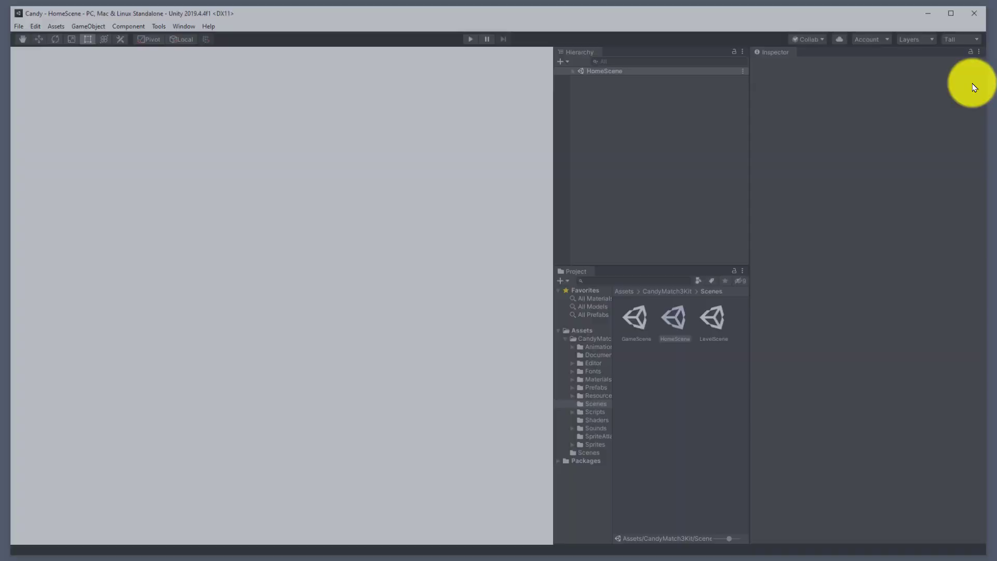
pyautogui.click(575, 67)
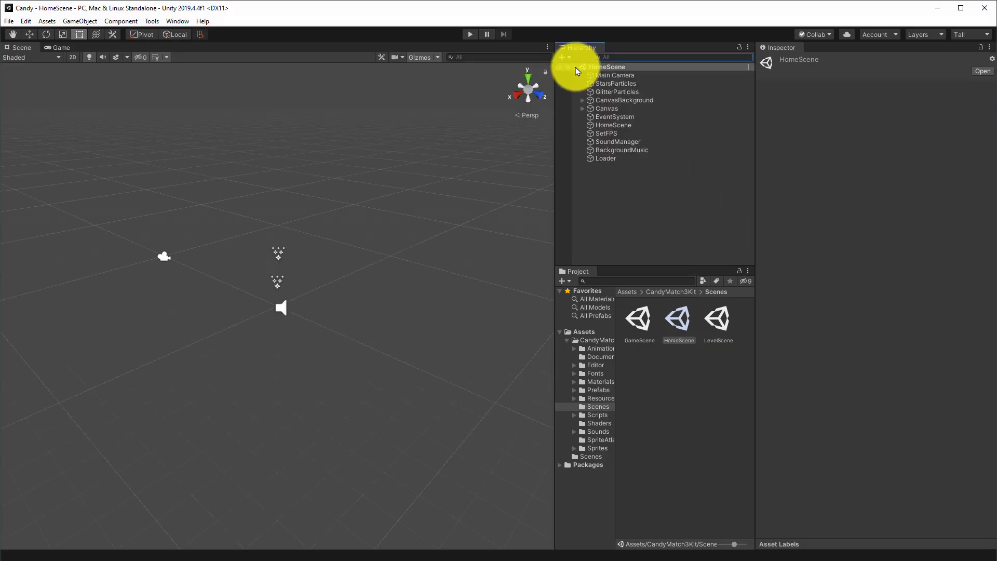
# Show the Game view at the iPhone7 (750x1334) resolution
pyautogui.click(56, 47)
pyautogui.click(73, 58)
pyautogui.click(90, 180)
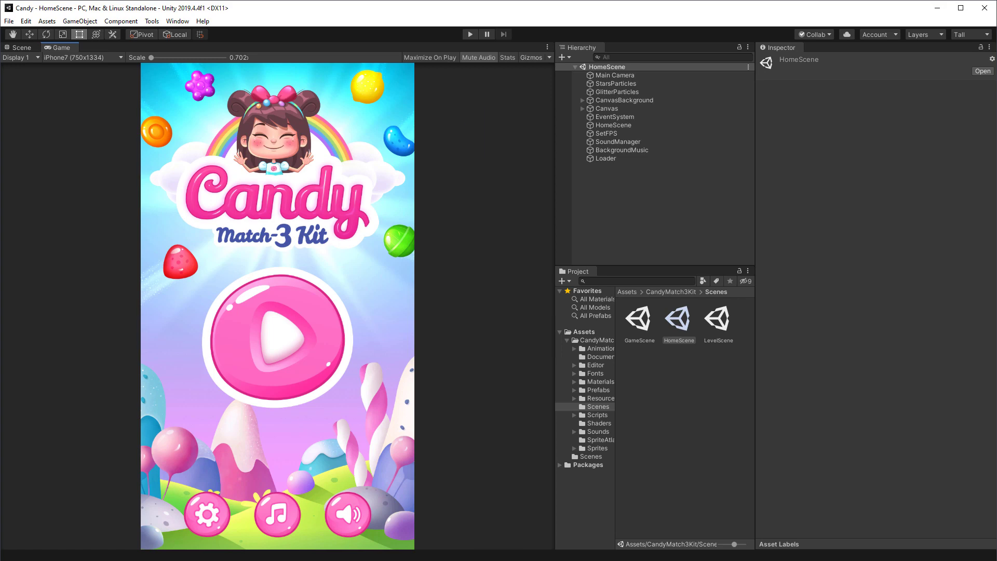
# Import the A+ Assets Explorer package and open its Assets Explorer overview
pyautogui.click(513, 529)
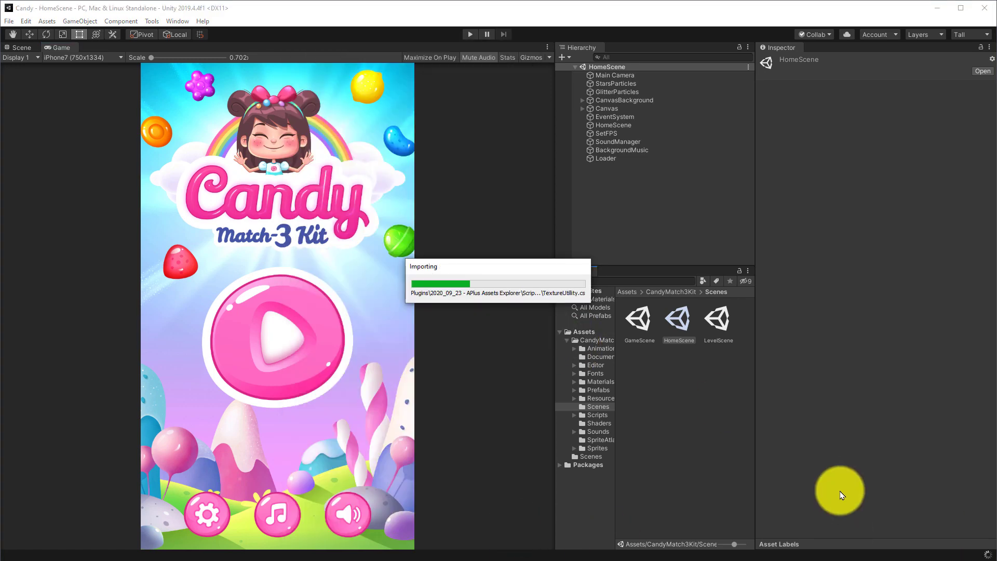
pyautogui.click(152, 21)
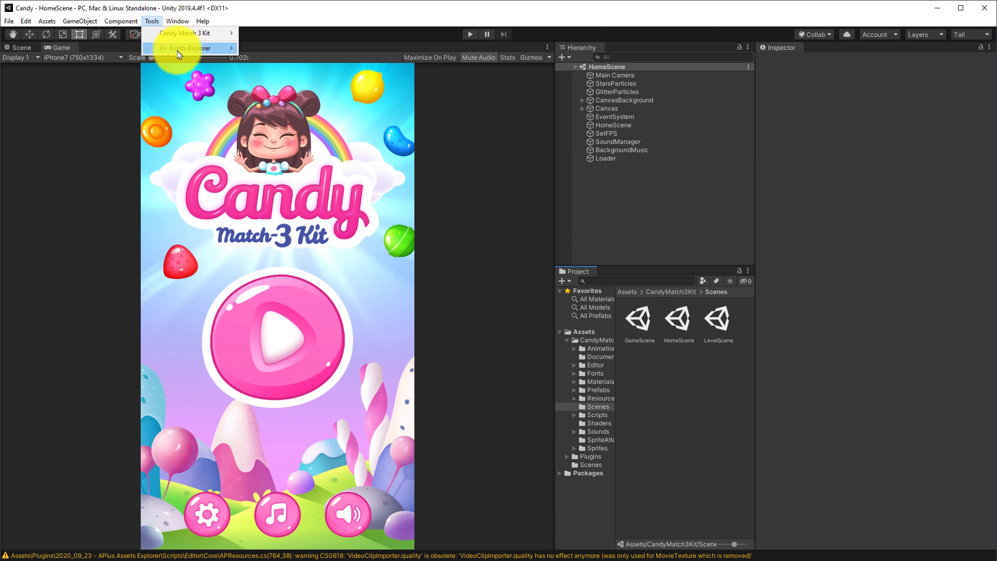
pyautogui.moveTo(178, 52)
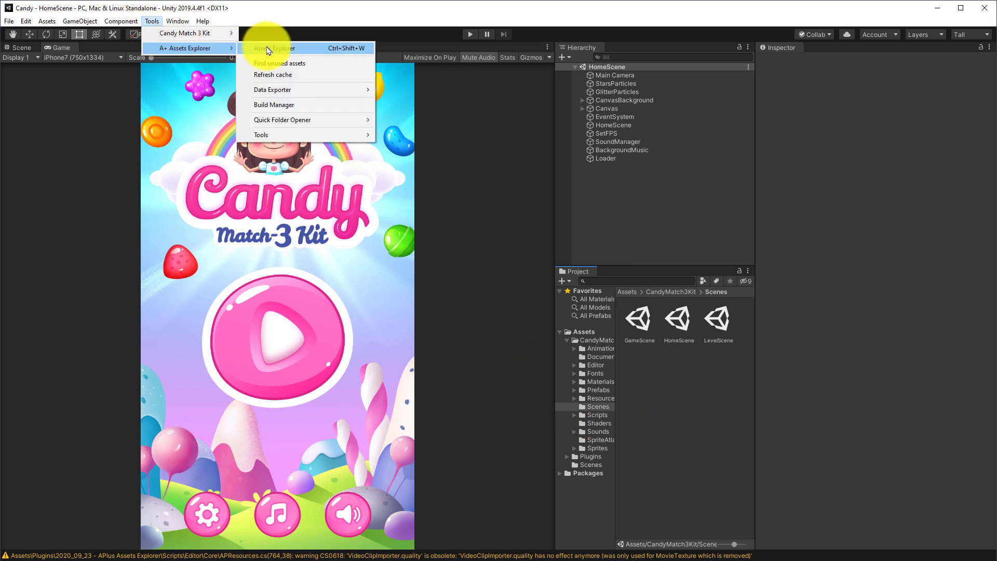
pyautogui.click(284, 50)
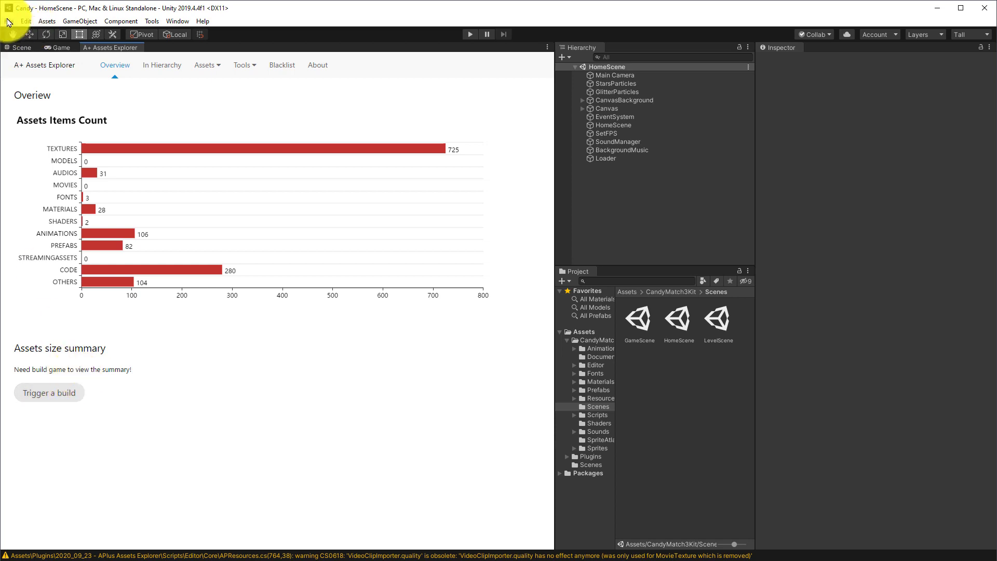
# Open the Build Settings and switch the project's platform to iOS
pyautogui.click(8, 21)
pyautogui.click(57, 124)
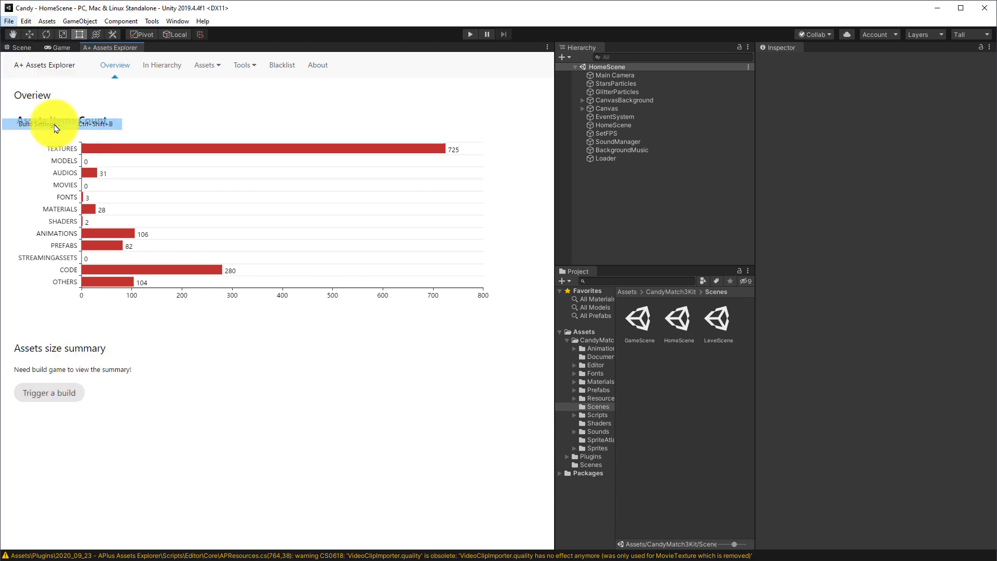
pyautogui.moveTo(363, 138); pyautogui.dragTo(506, 57)
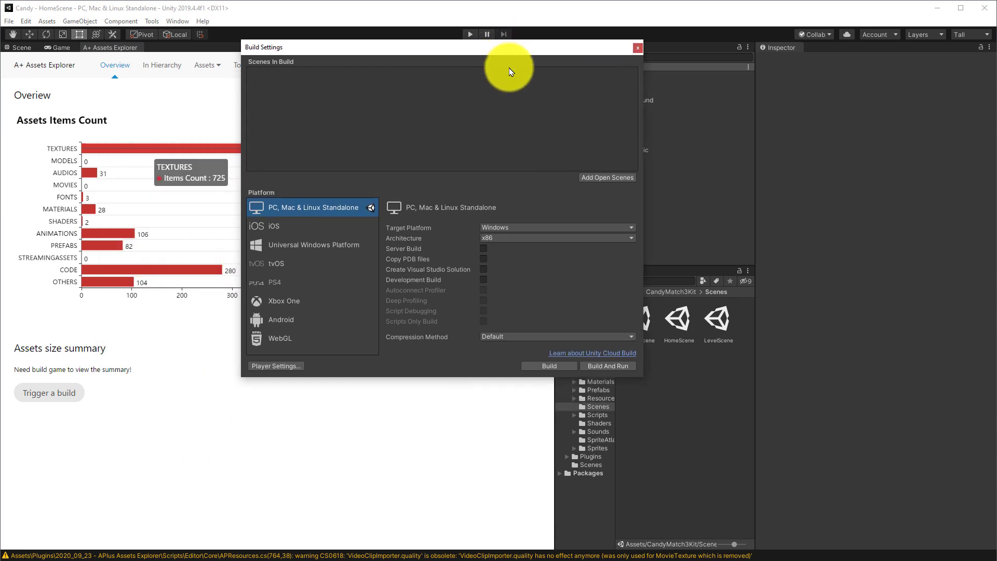
pyautogui.click(272, 230)
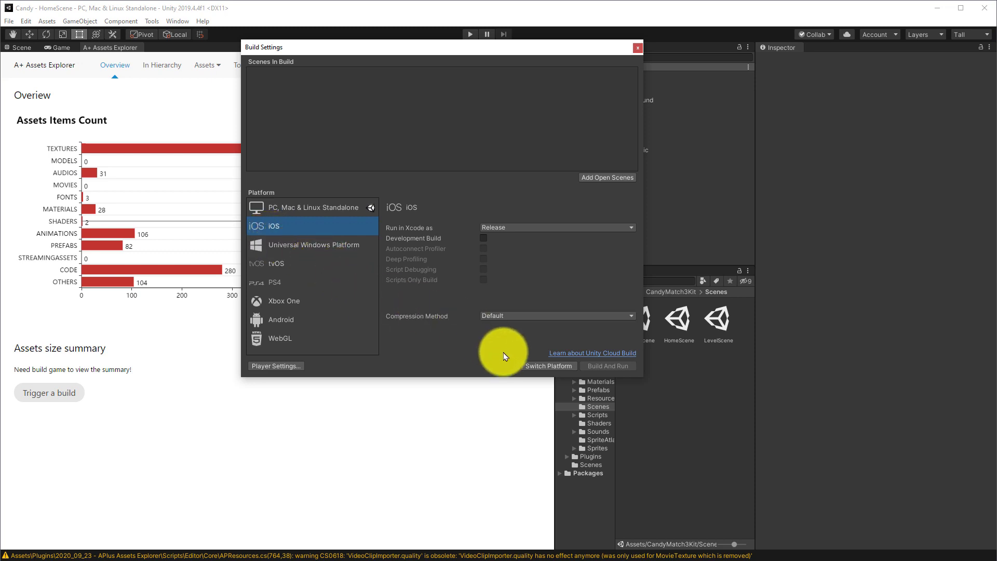
pyautogui.click(560, 369)
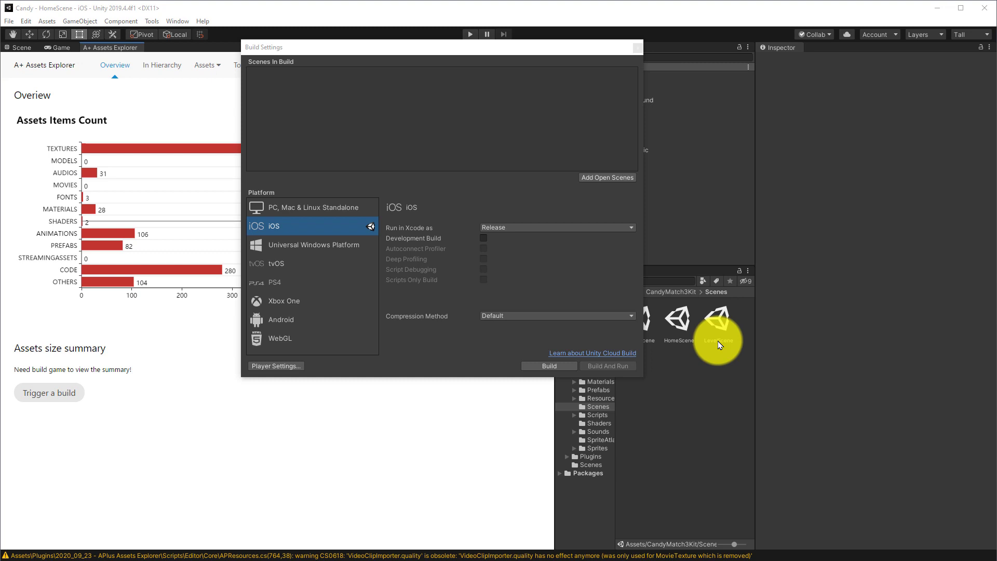
# Set the iOS Bundle Identifier to com.test.Candy in the Player settings and close the Project Settings
pyautogui.click(279, 371)
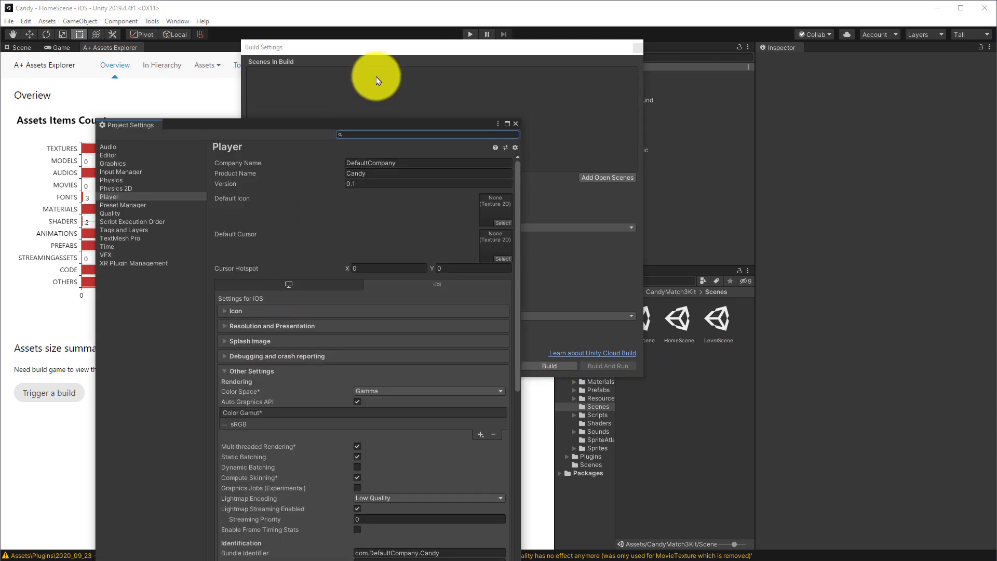
pyautogui.moveTo(338, 127); pyautogui.dragTo(407, 44)
pyautogui.scroll(-2, 443, 306)
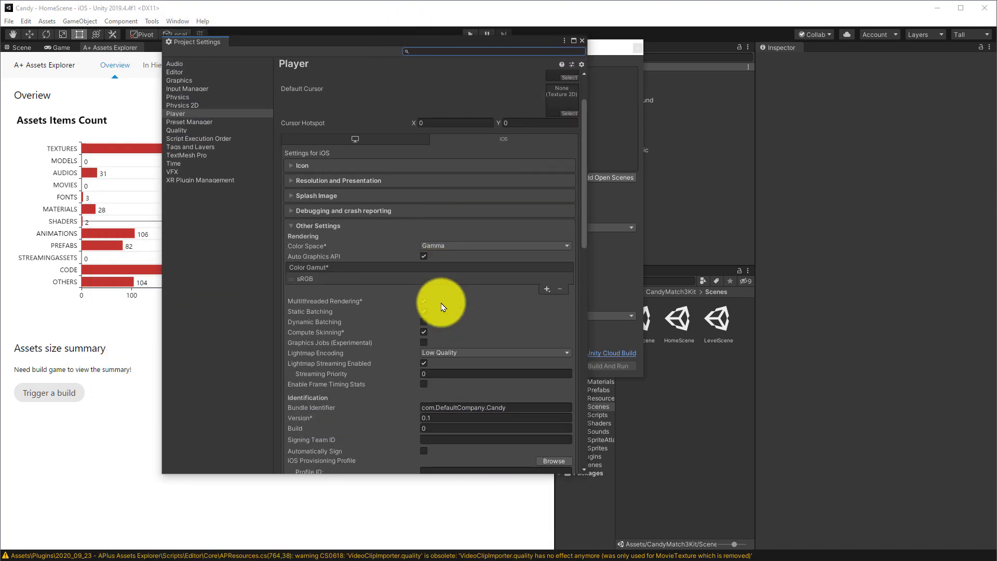
pyautogui.scroll(-6, 442, 304)
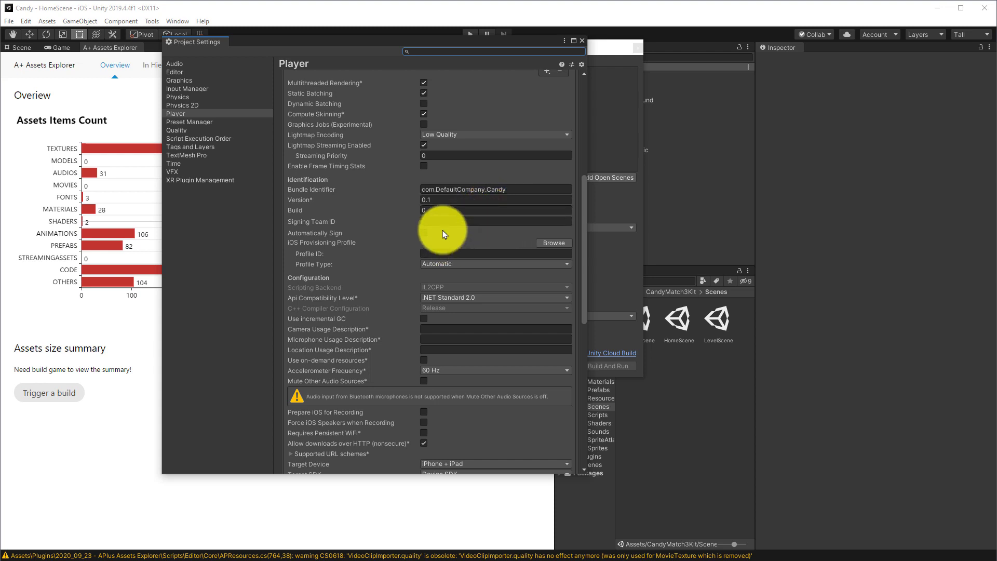
pyautogui.moveTo(436, 193); pyautogui.dragTo(530, 194)
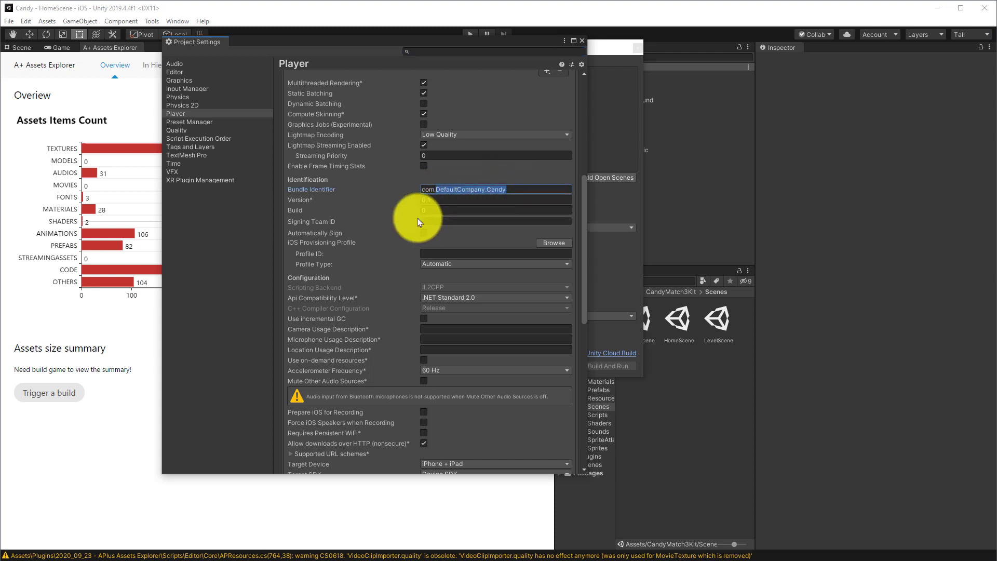
pyautogui.hotkey('shift', 'Left')
pyautogui.hotkey('shift', 'Left')
pyautogui.hotkey('shift', 'Left')
pyautogui.hotkey('shift', 'Left')
pyautogui.hotkey('shift', 'Left')
pyautogui.hotkey('shift', 'Left')
pyautogui.write('test')
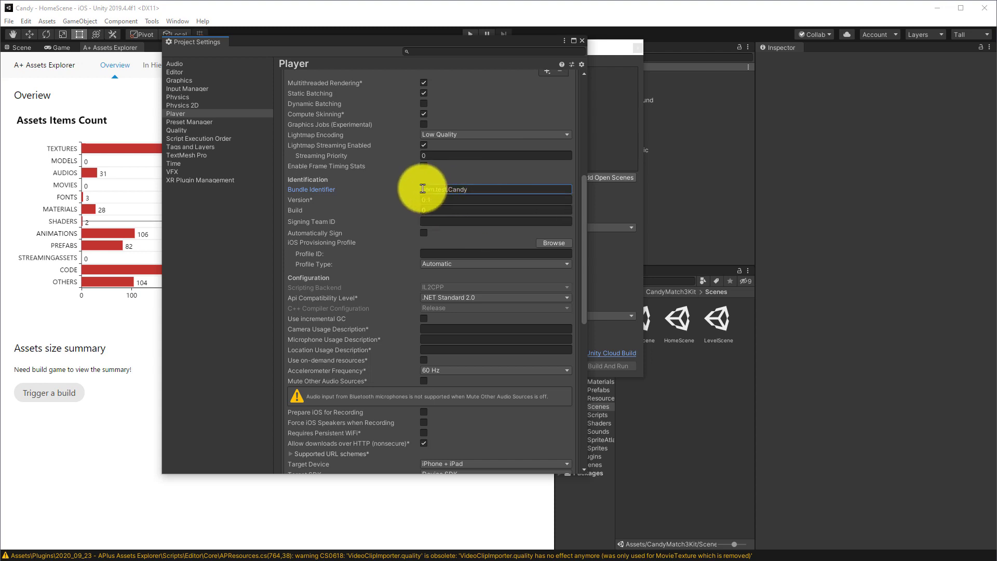
pyautogui.moveTo(422, 189); pyautogui.dragTo(435, 190)
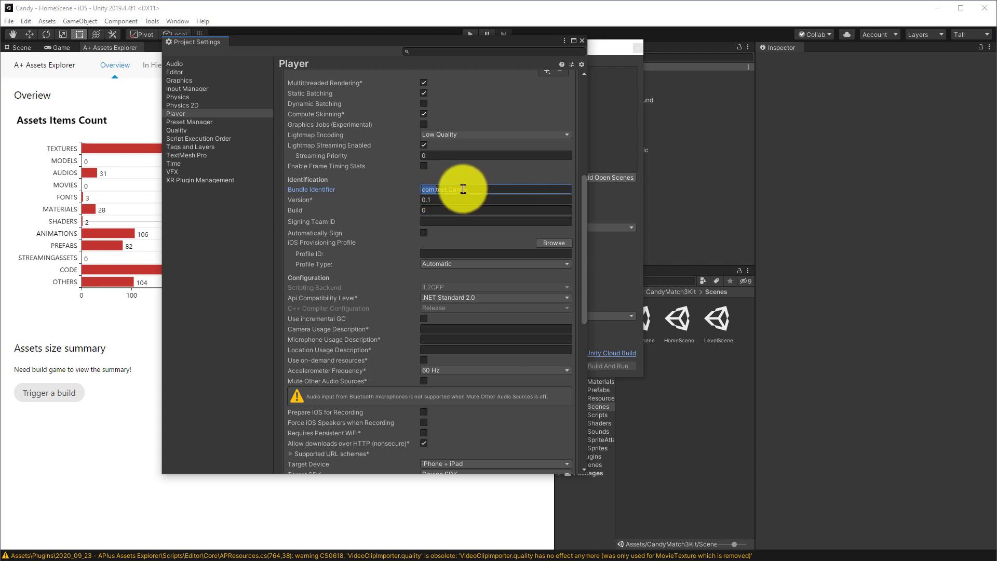
pyautogui.press('Left')
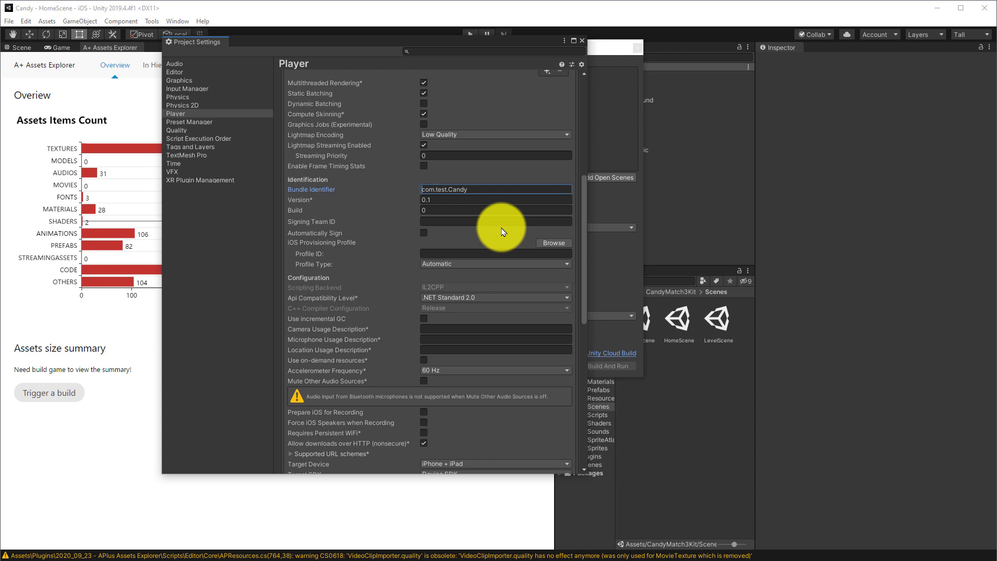
pyautogui.click(460, 223)
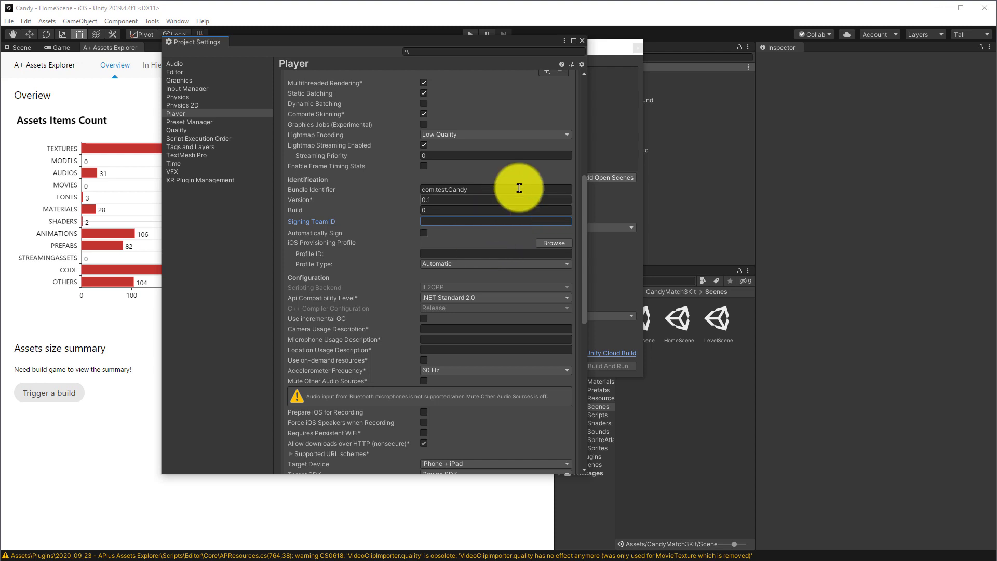
pyautogui.click(582, 41)
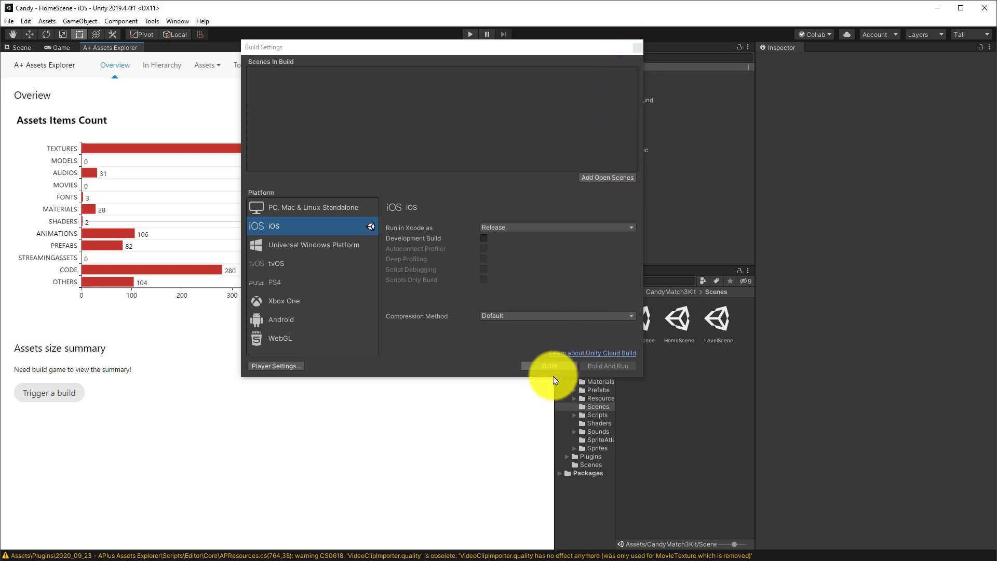
# Close the Build Settings and trigger a build from the Assets size summary in the Assets Explorer overview
pyautogui.click(536, 367)
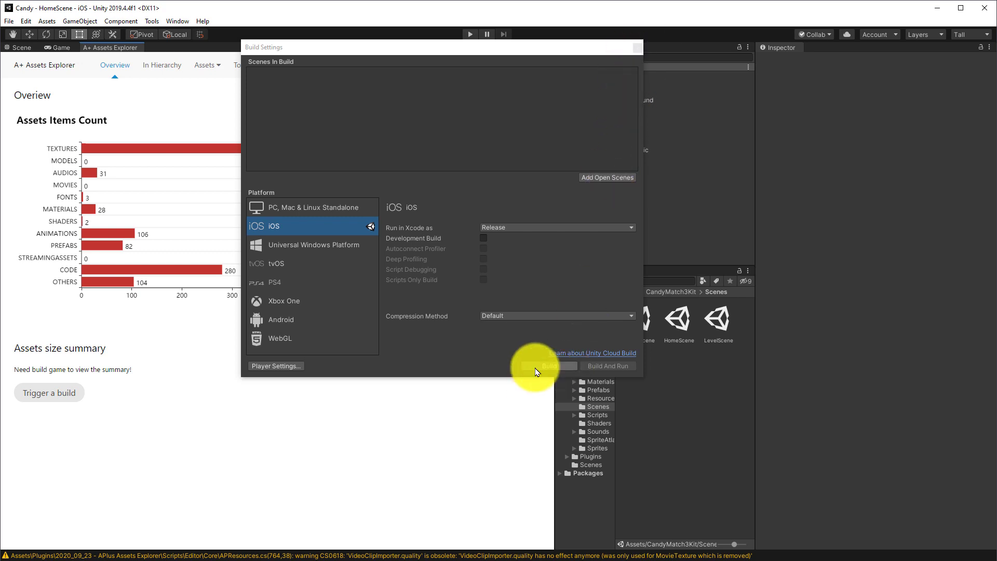
pyautogui.click(638, 47)
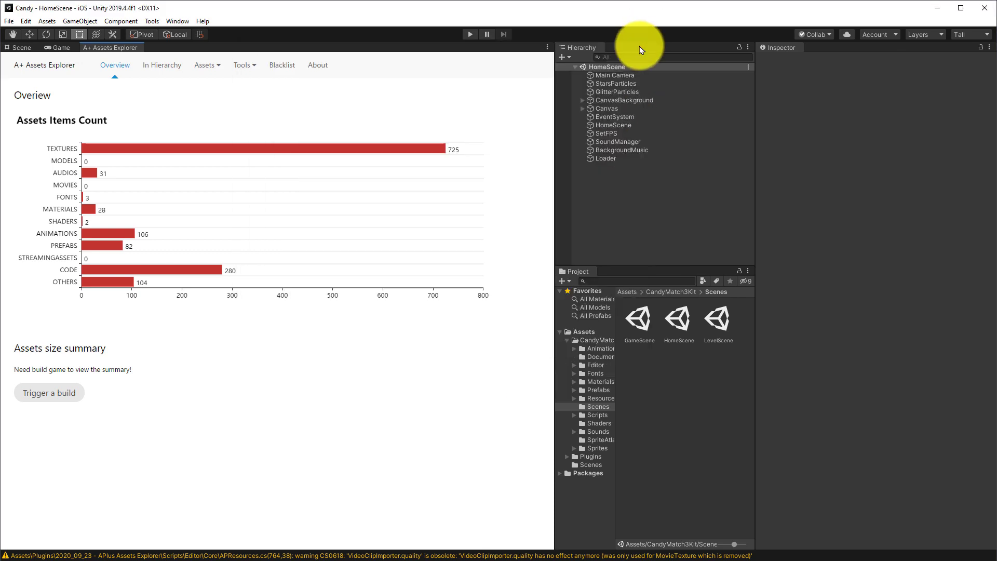
pyautogui.click(55, 396)
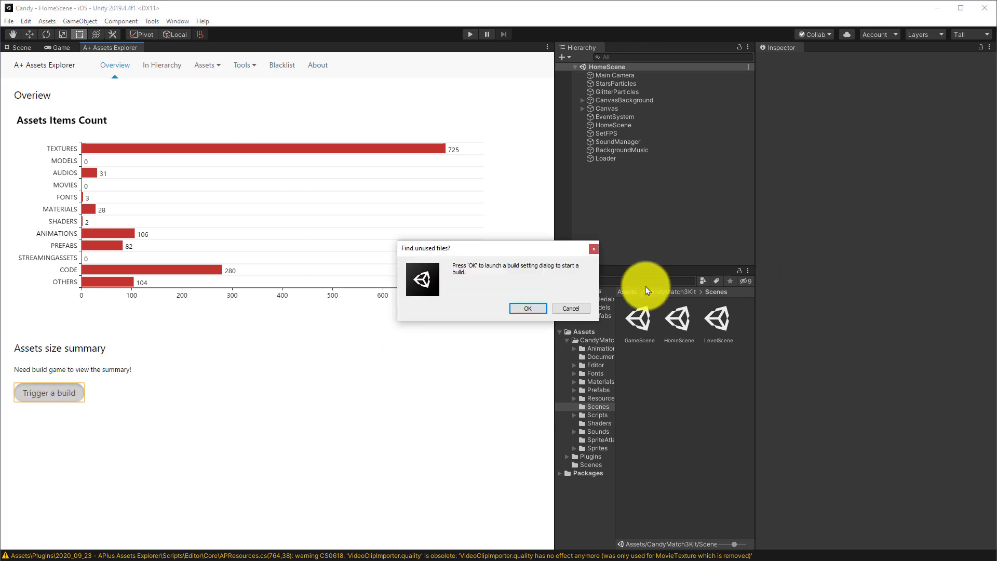
pyautogui.click(528, 310)
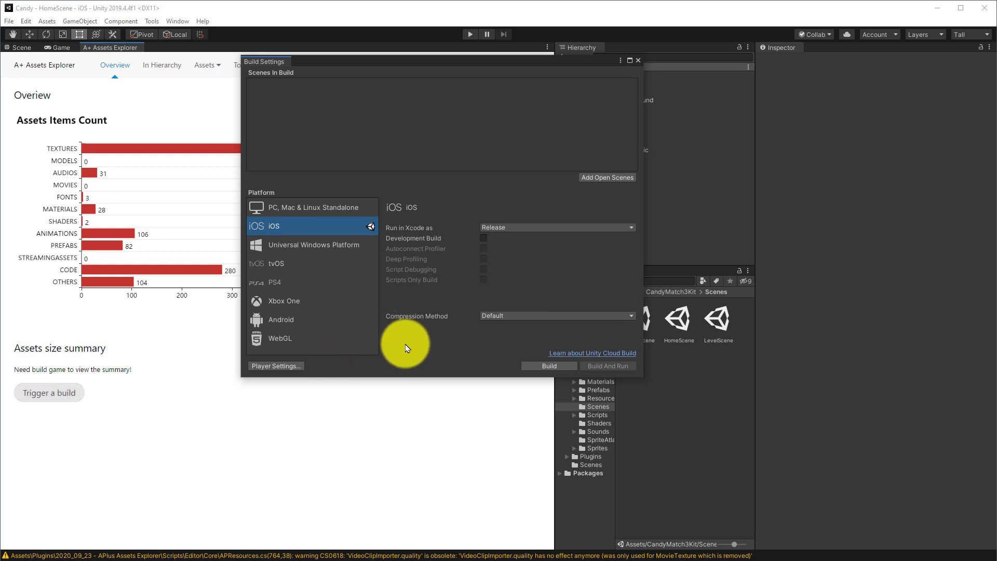
# Build the iOS project into a newly created folder named New folder inside the Git folder on DATA (D:)
pyautogui.click(548, 366)
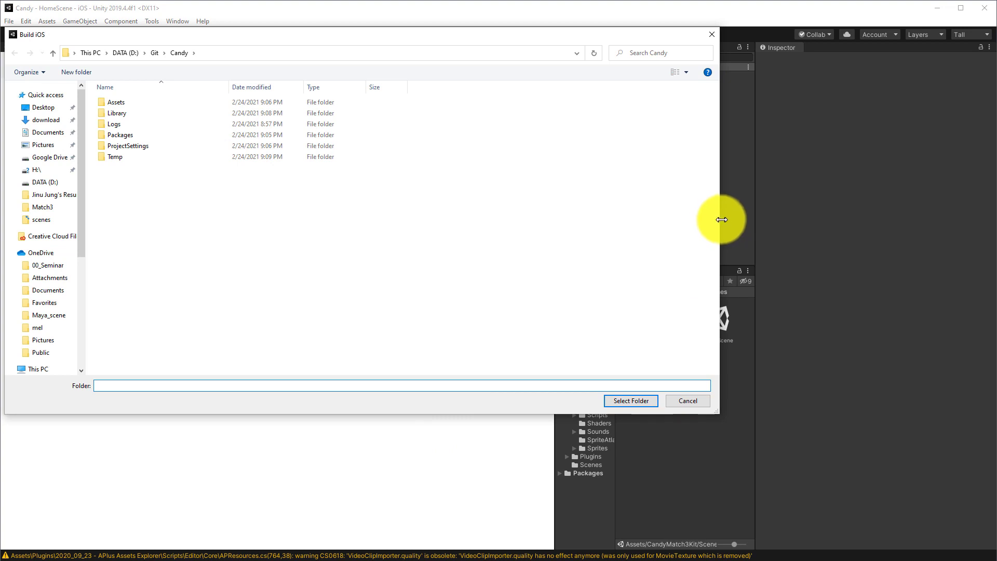
pyautogui.moveTo(722, 219); pyautogui.dragTo(439, 218)
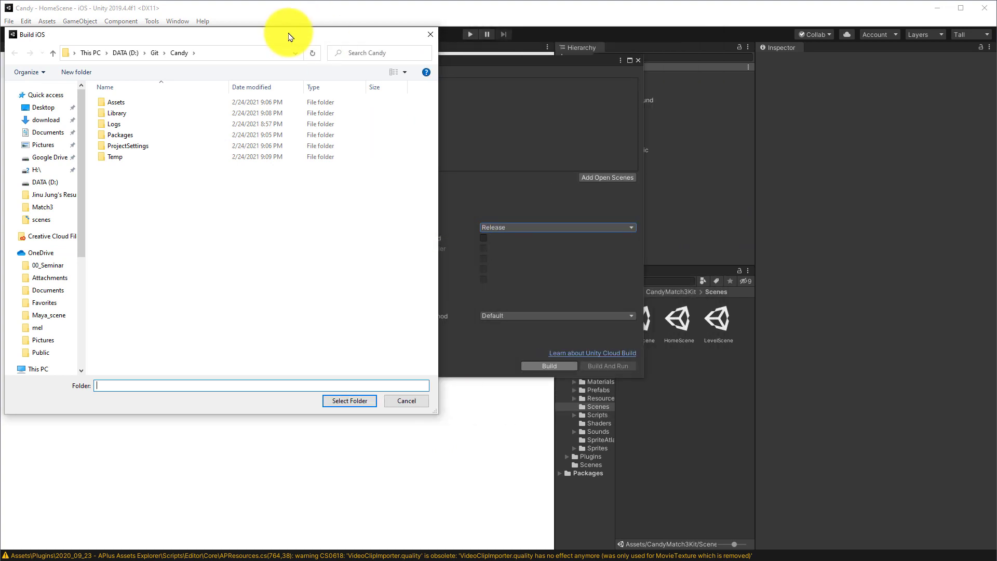
pyautogui.moveTo(289, 36); pyautogui.dragTo(462, 81)
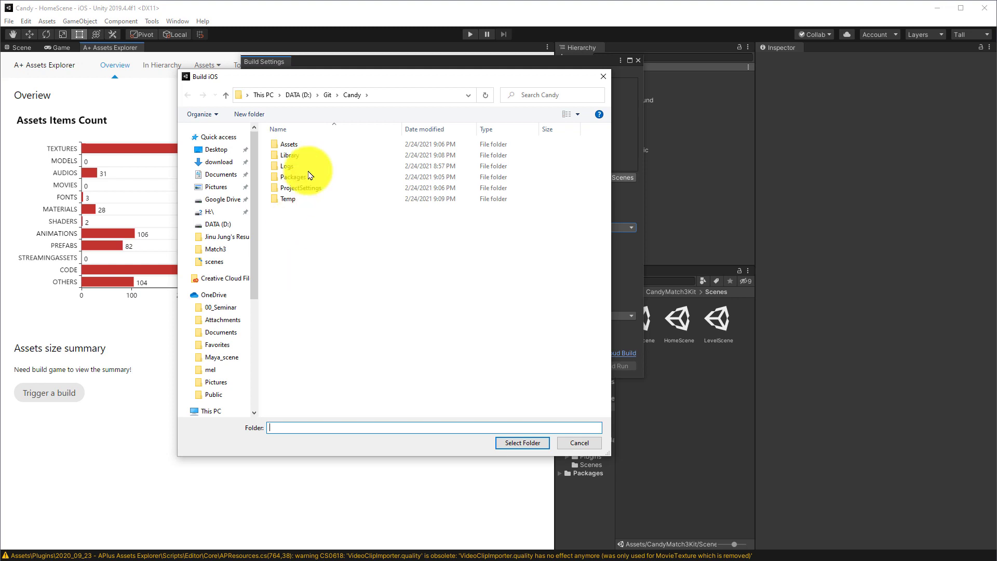
pyautogui.click(327, 95)
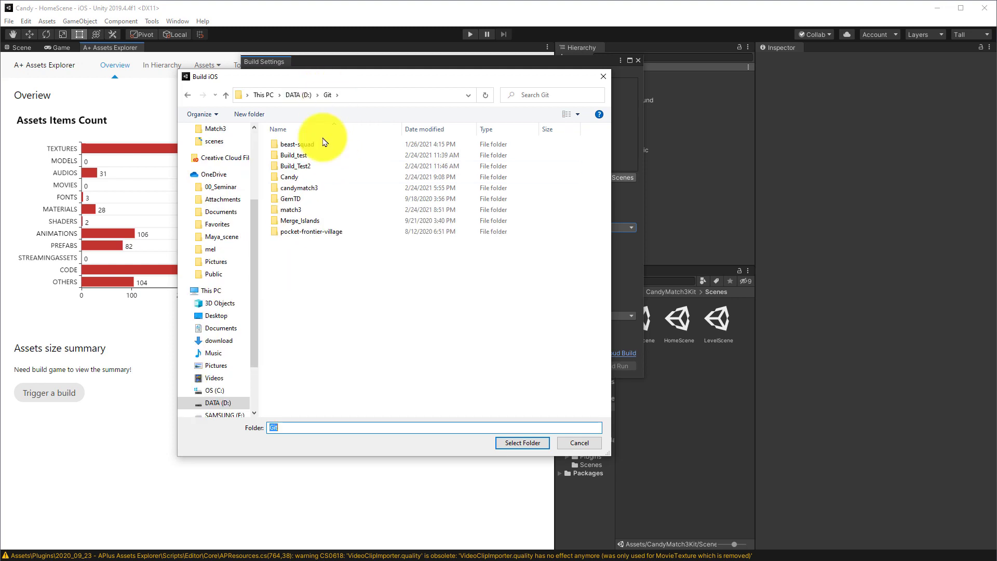
pyautogui.click(293, 232)
pyautogui.doubleClick(297, 232)
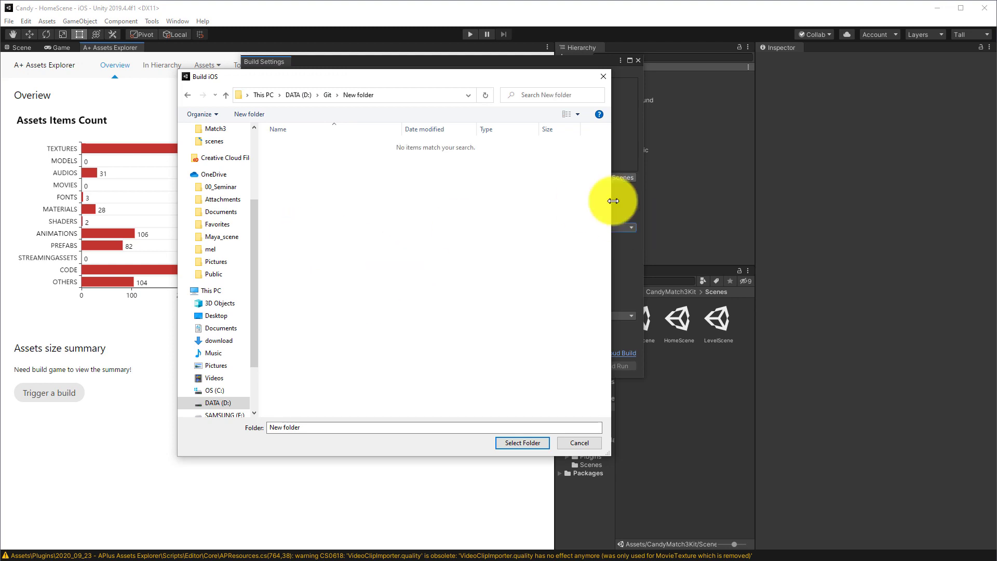
pyautogui.click(525, 446)
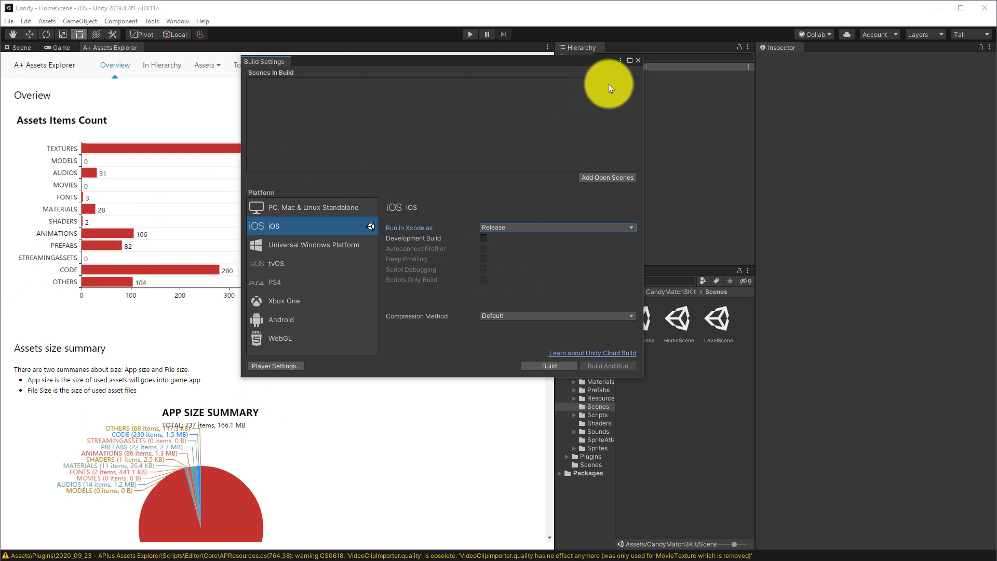
# Open the Build Settings and add HomeScene, LevelScene and GameScene, in that order, to the scenes in the build
pyautogui.click(26, 21)
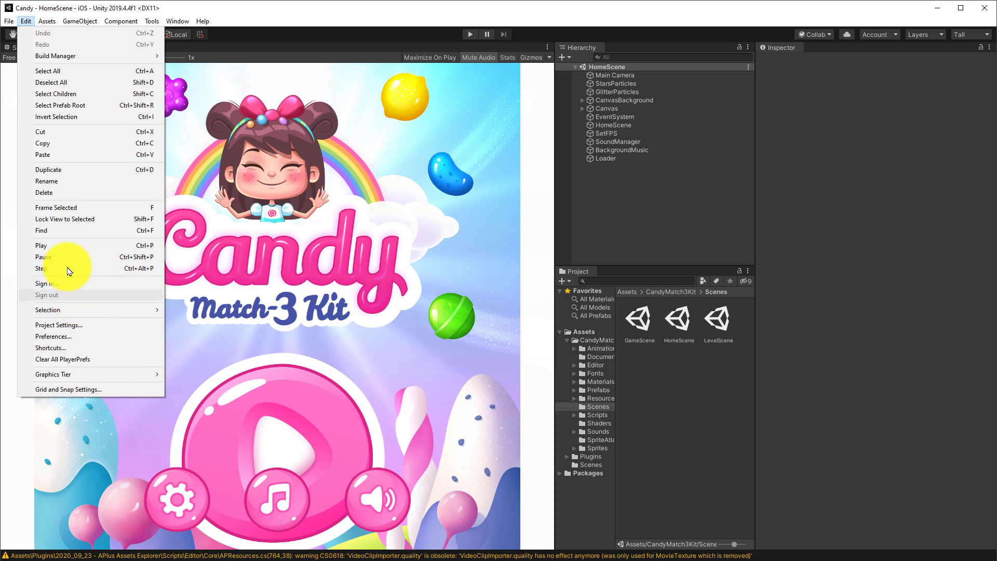
pyautogui.moveTo(10, 20)
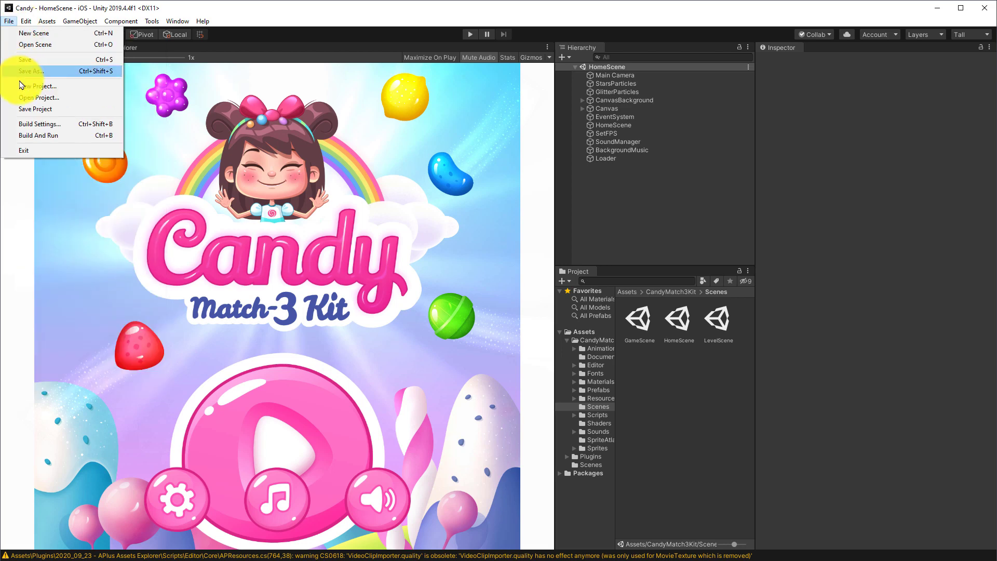
pyautogui.click(31, 123)
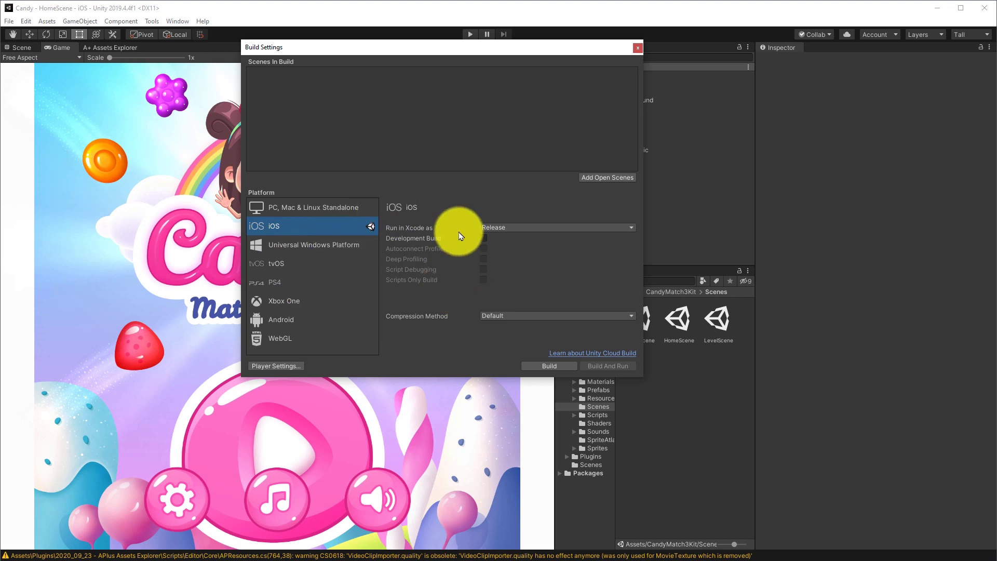
pyautogui.moveTo(494, 49); pyautogui.dragTo(386, 75)
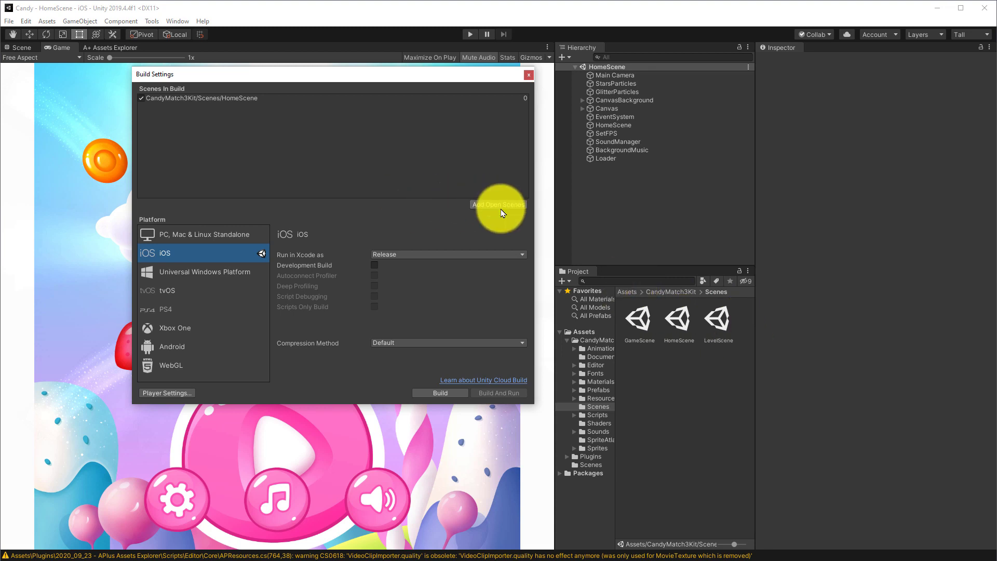
pyautogui.moveTo(722, 316); pyautogui.dragTo(337, 147)
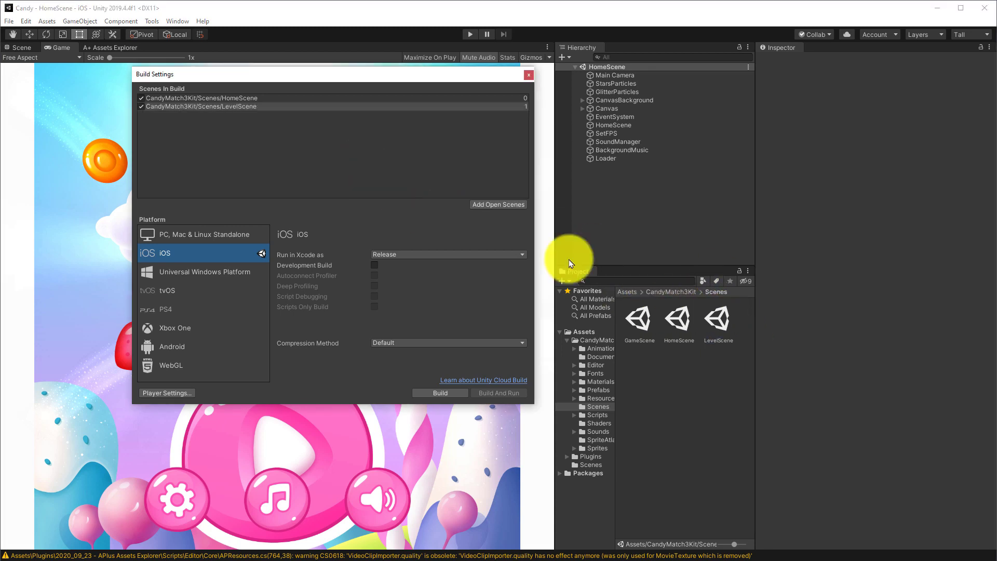
pyautogui.moveTo(639, 320); pyautogui.dragTo(304, 165)
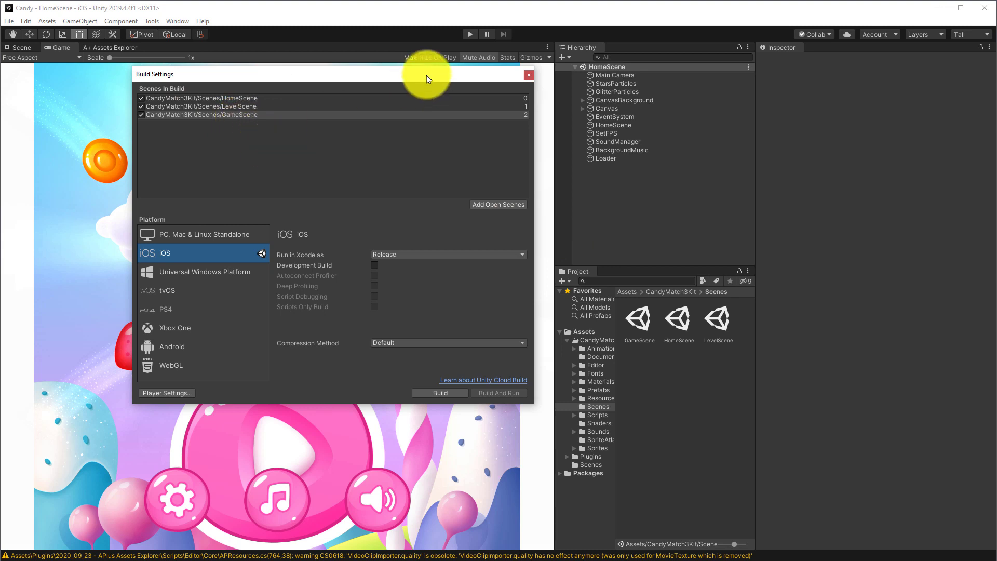
# Refresh the A+ Assets Explorer cache and return to its Overview page, moving the Build Settings window out of the way
pyautogui.moveTo(428, 78); pyautogui.dragTo(340, 163)
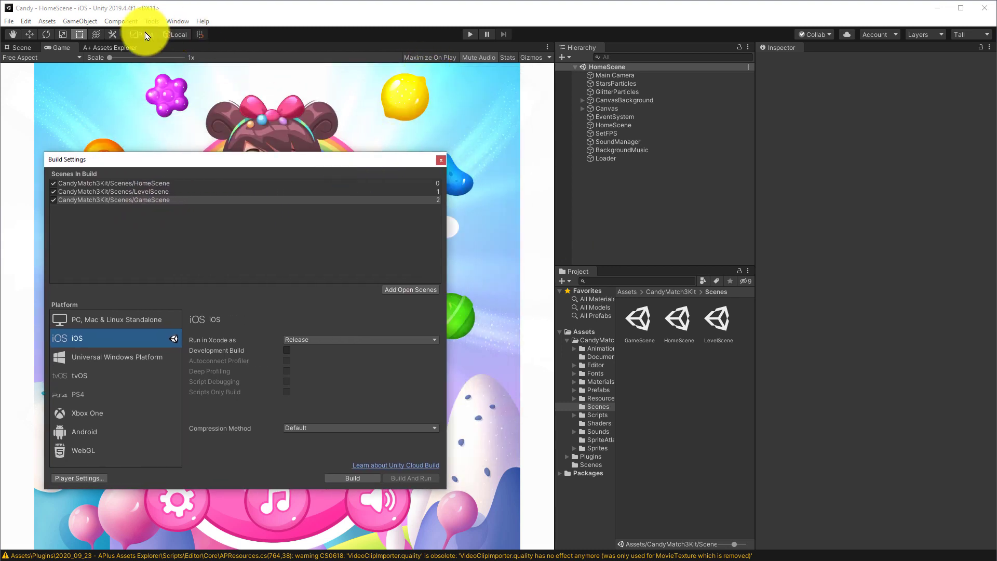
pyautogui.click(120, 48)
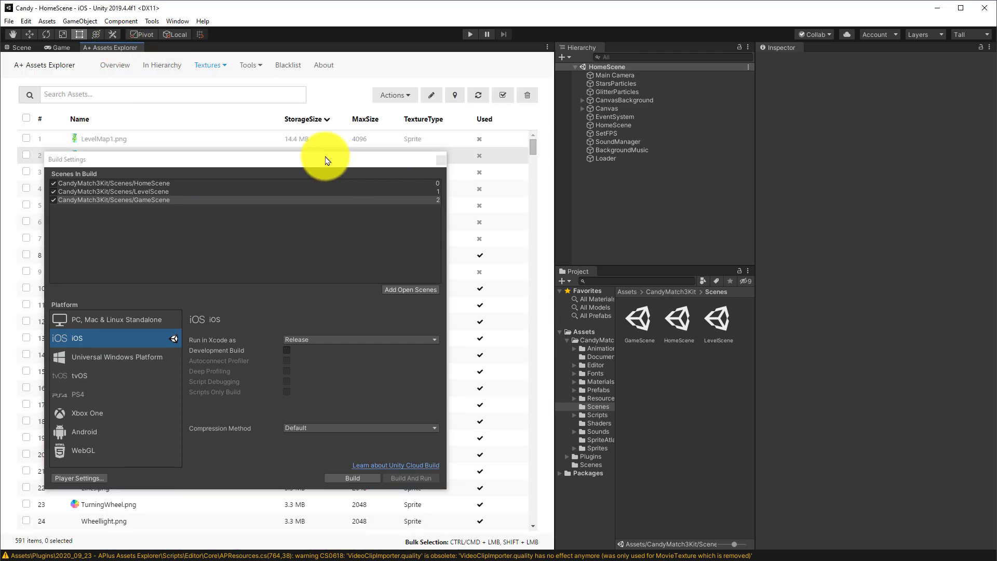
pyautogui.moveTo(326, 166); pyautogui.dragTo(802, 153)
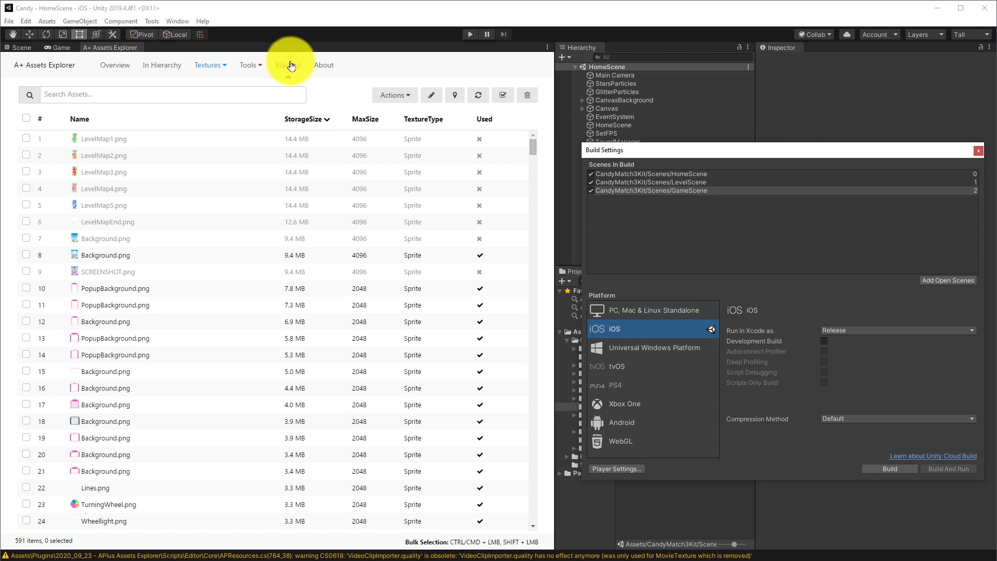
pyautogui.click(152, 22)
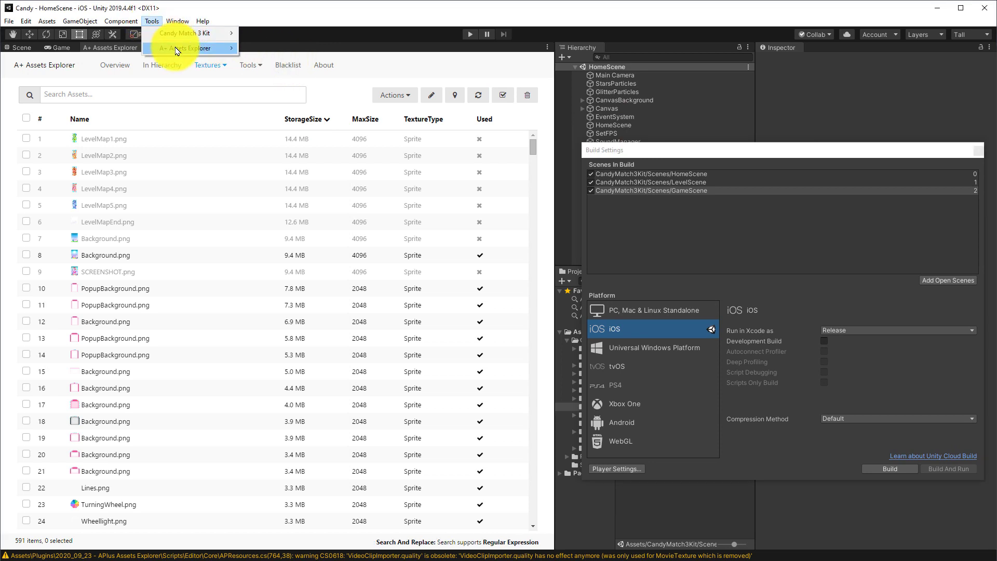
pyautogui.moveTo(177, 50)
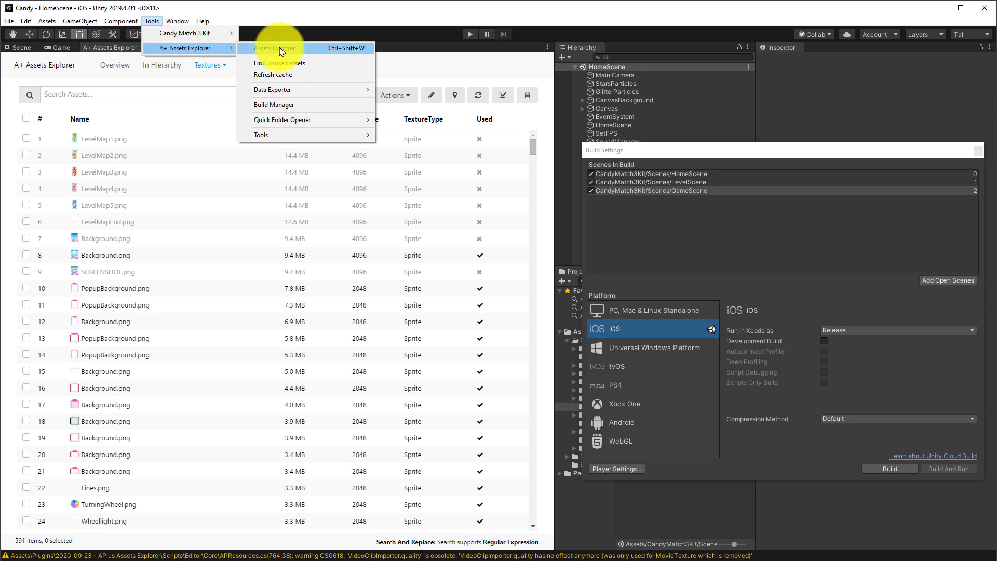
pyautogui.click(295, 82)
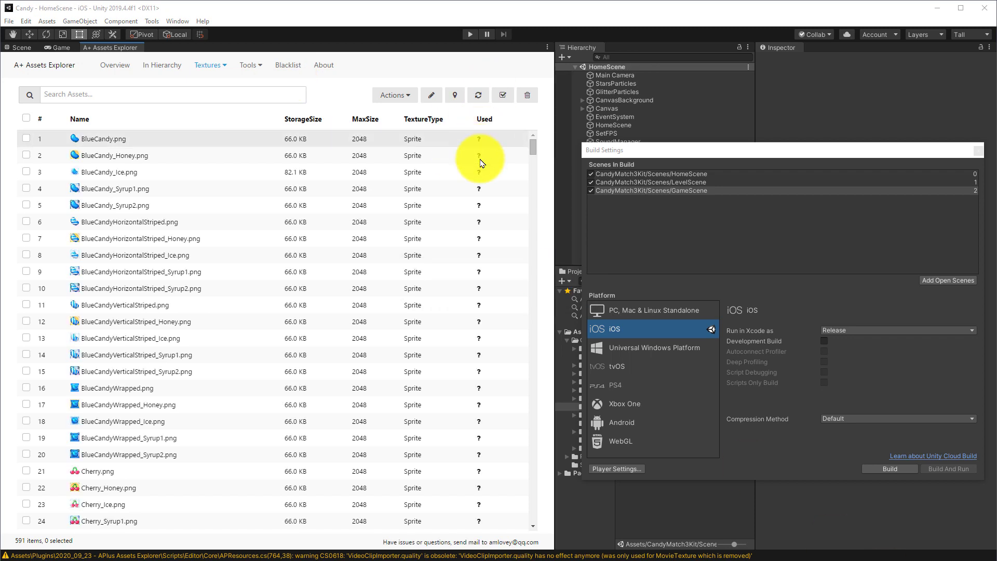
pyautogui.click(115, 74)
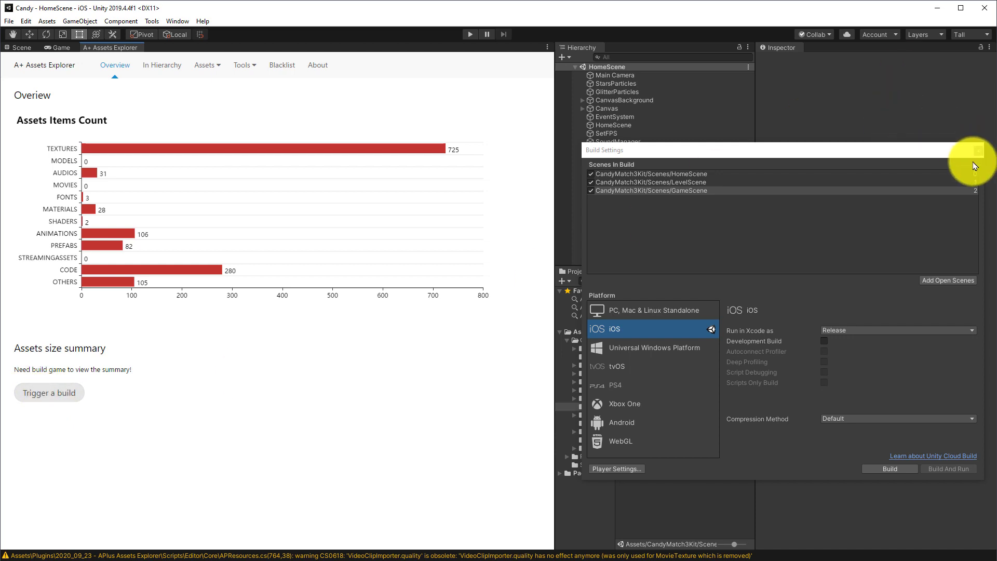
# Close the Build Settings and start another build from the Assets Explorer overview
pyautogui.click(979, 150)
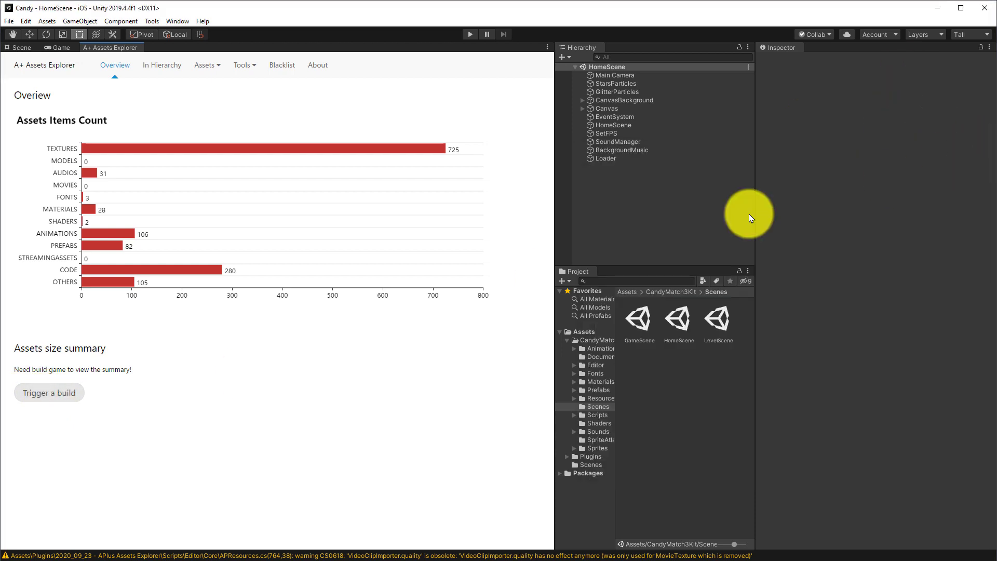
pyautogui.click(43, 398)
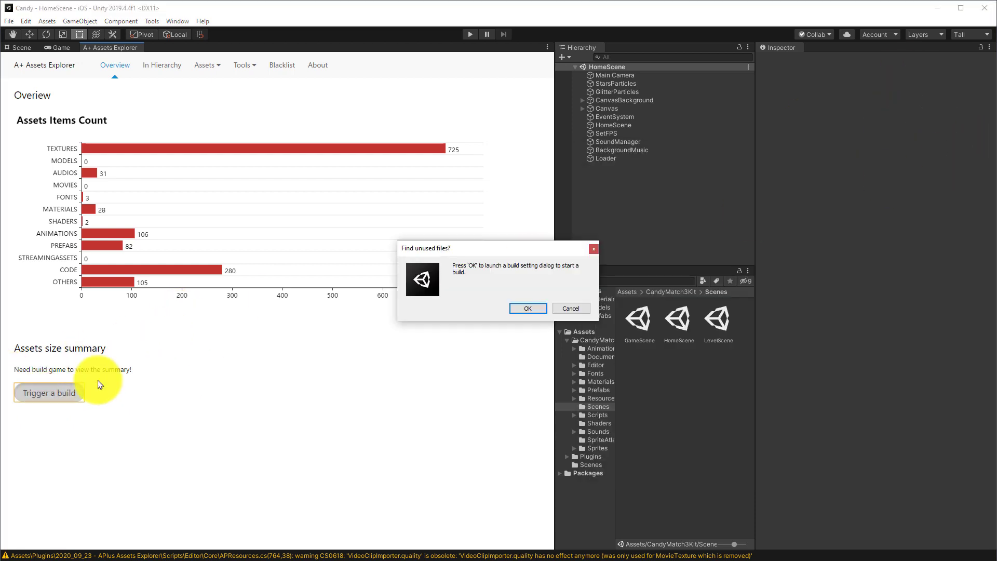
pyautogui.click(527, 310)
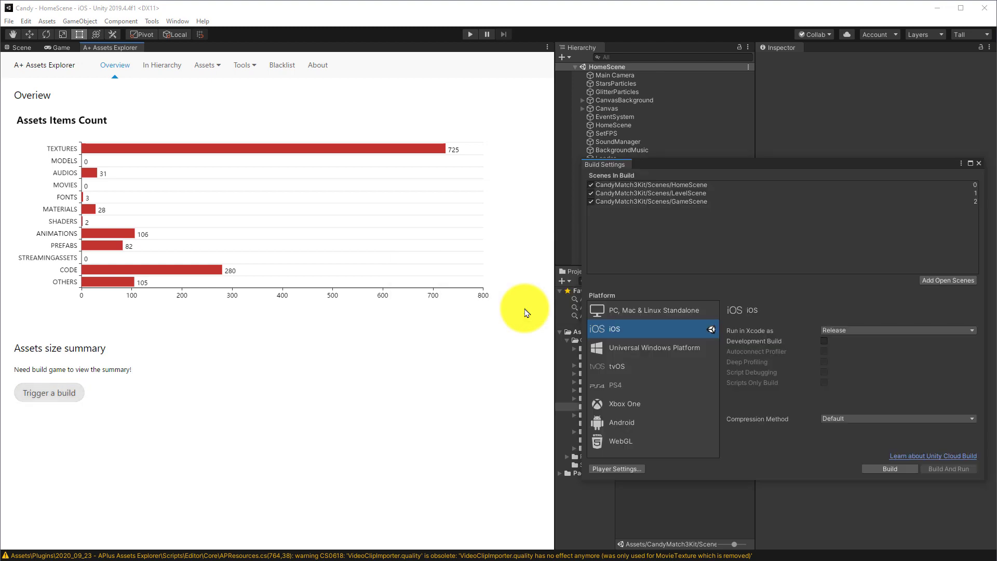
# Build the three scenes for iOS into New folder in the Git directory, replacing the existing build
pyautogui.click(884, 469)
pyautogui.click(291, 234)
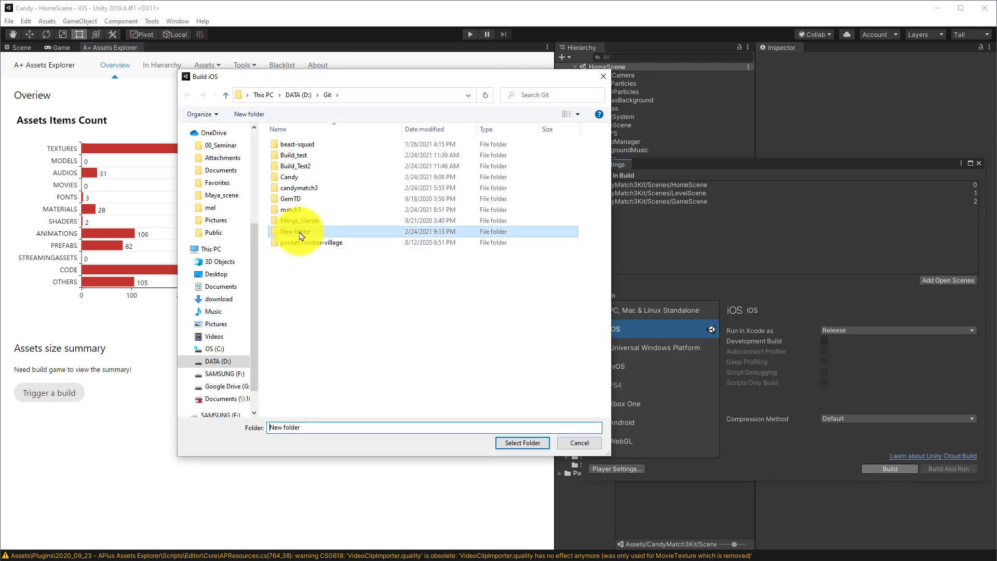
pyautogui.doubleClick(291, 234)
pyautogui.click(536, 450)
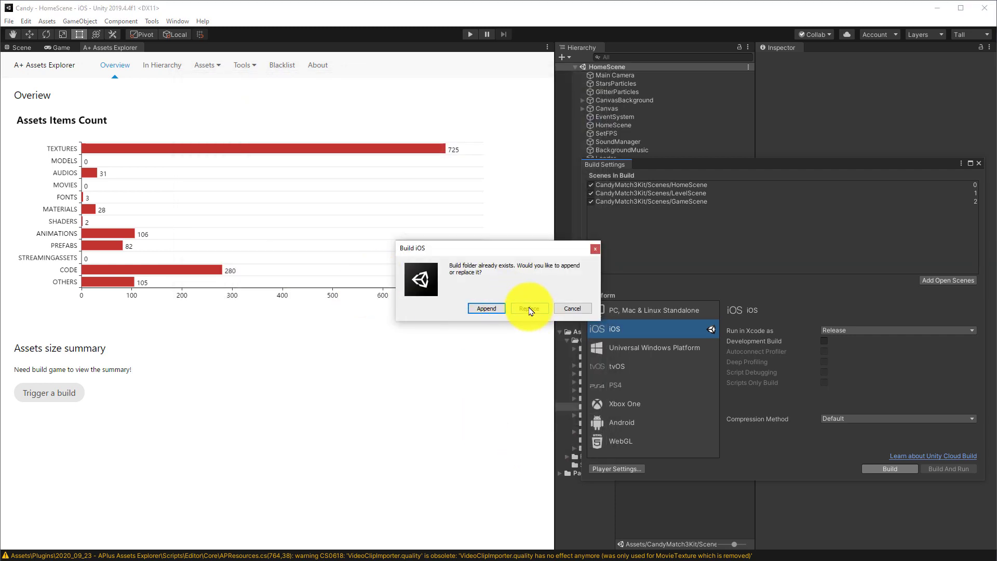
pyautogui.click(529, 308)
pyautogui.click(528, 309)
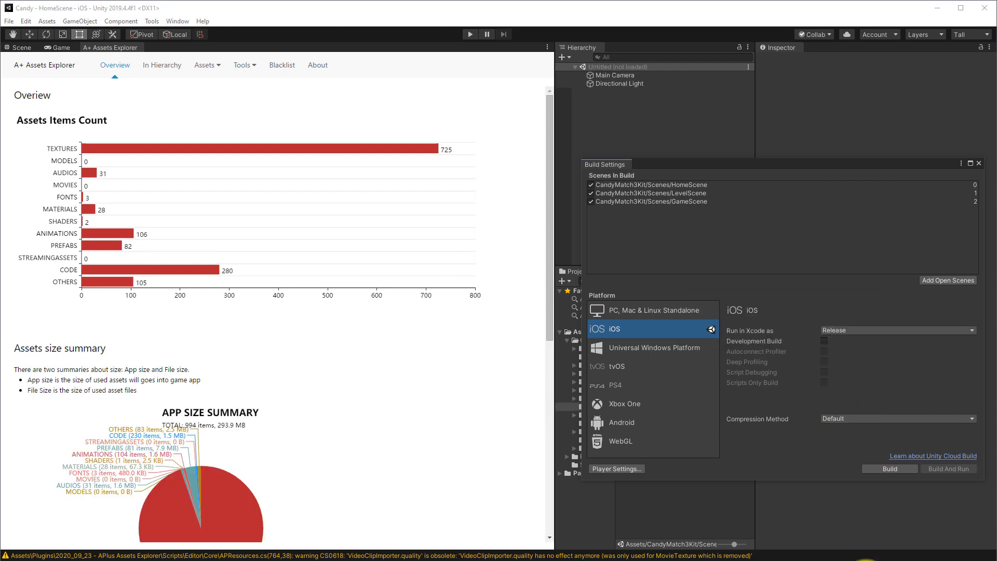
# Close the Build Settings and examine the app size and file size summaries by asset category in the overview
pyautogui.click(979, 163)
pyautogui.scroll(-4, 429, 329)
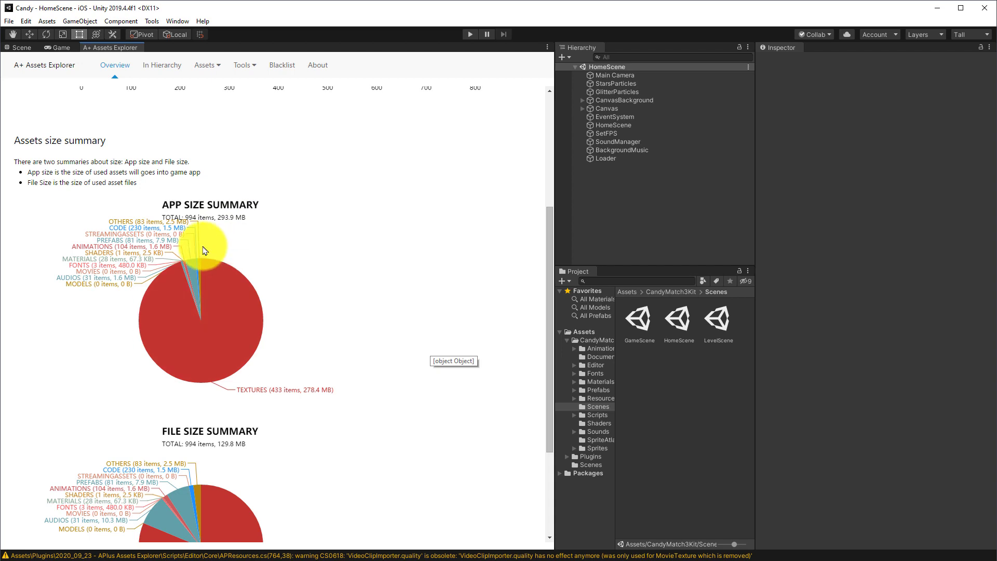
pyautogui.moveTo(169, 231)
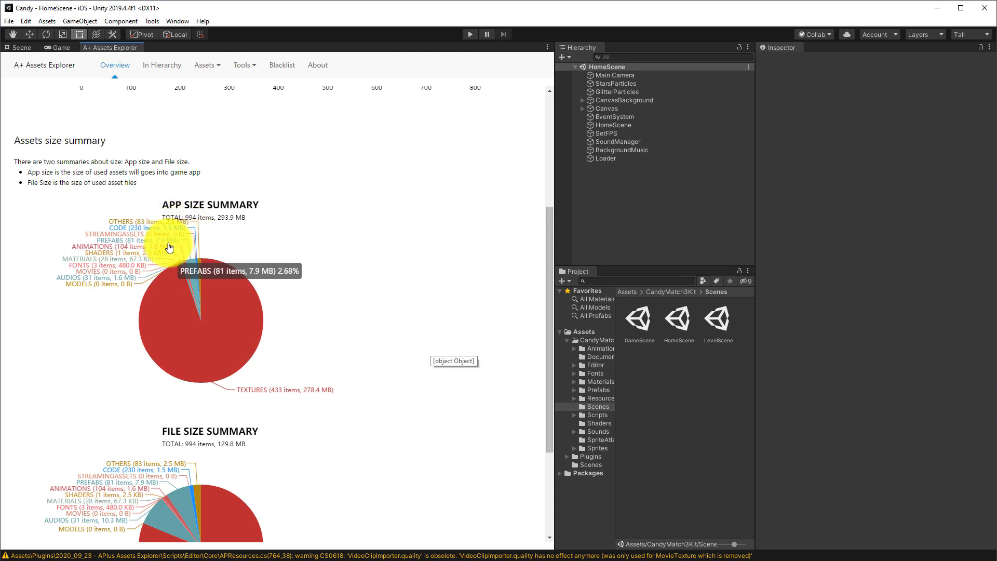
pyautogui.moveTo(187, 263)
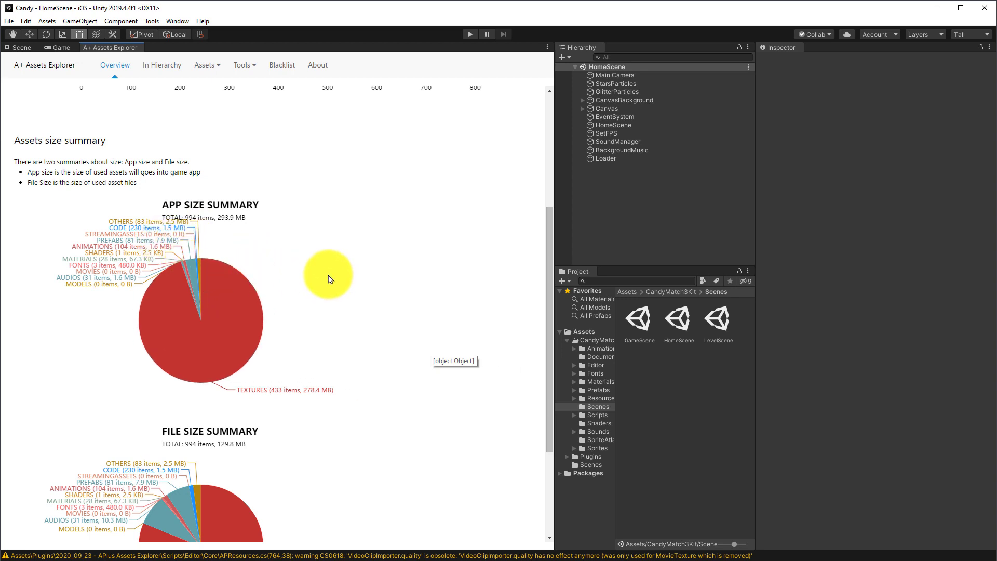
# List the texture assets by descending storage size and select LevelMap1.png to show its import settings
pyautogui.click(211, 62)
pyautogui.click(224, 96)
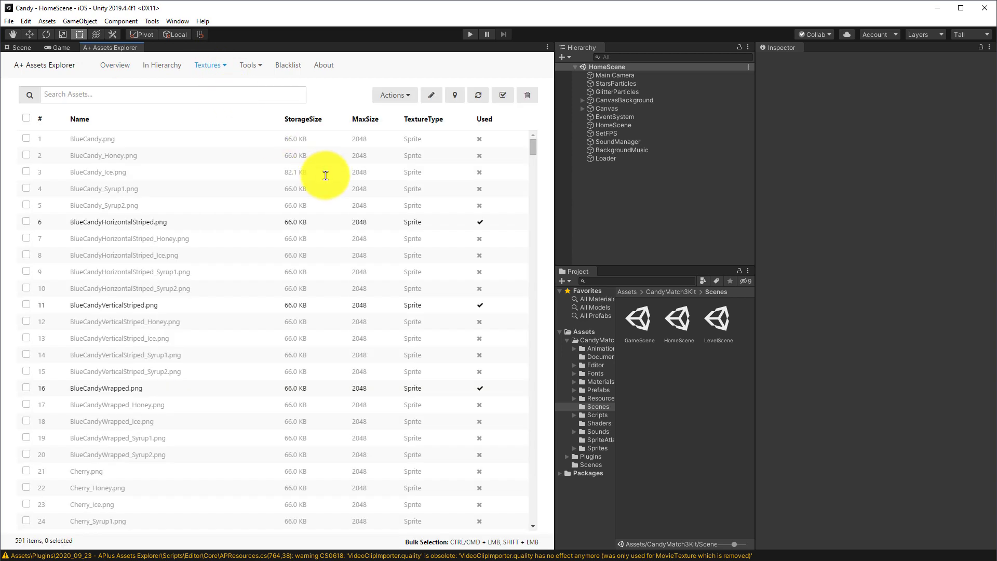
pyautogui.click(295, 124)
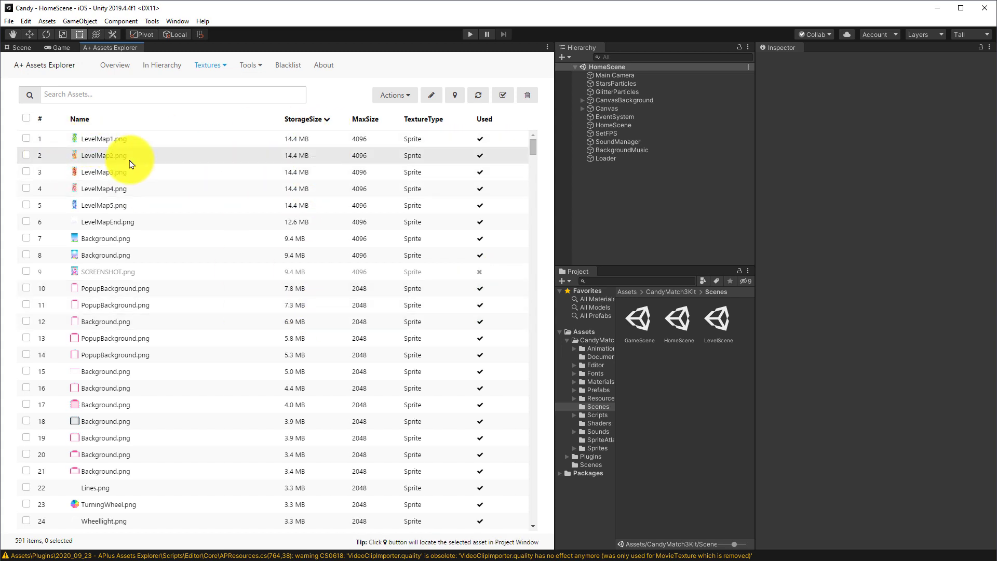
pyautogui.click(101, 138)
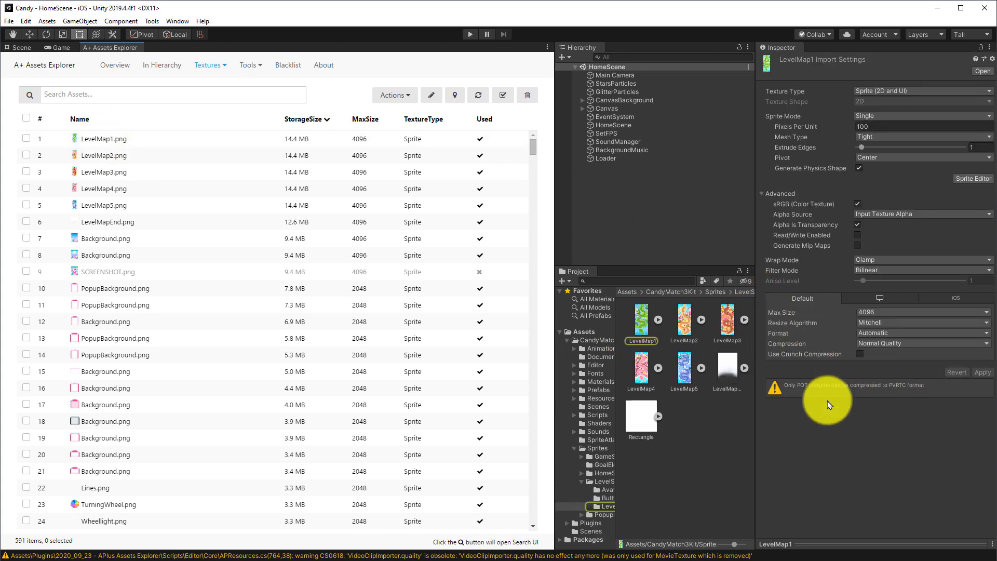
# Enlarge the project asset thumbnails and expand the texture preview for LevelMap1
pyautogui.moveTo(734, 544); pyautogui.dragTo(754, 546)
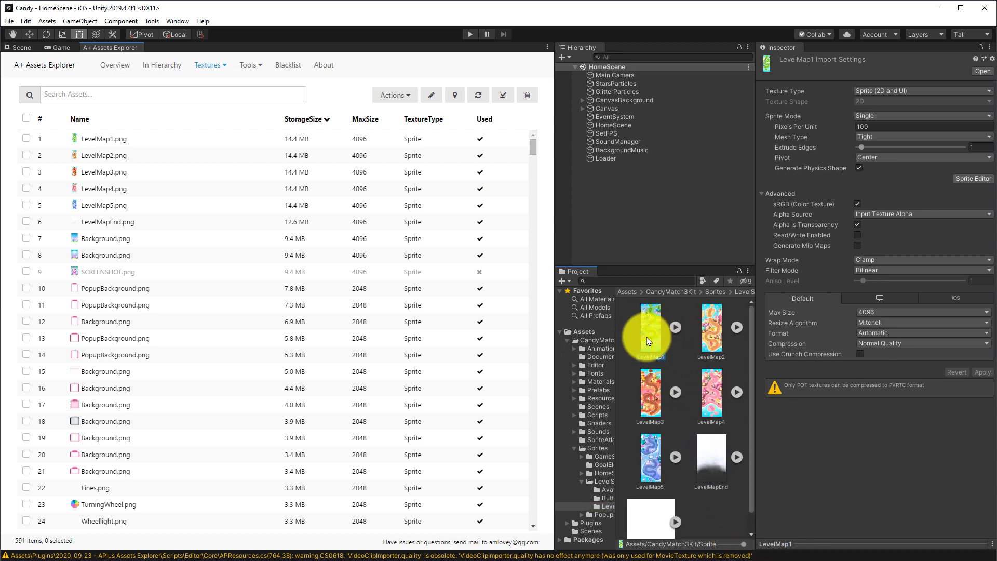
pyautogui.moveTo(832, 544); pyautogui.dragTo(849, 407)
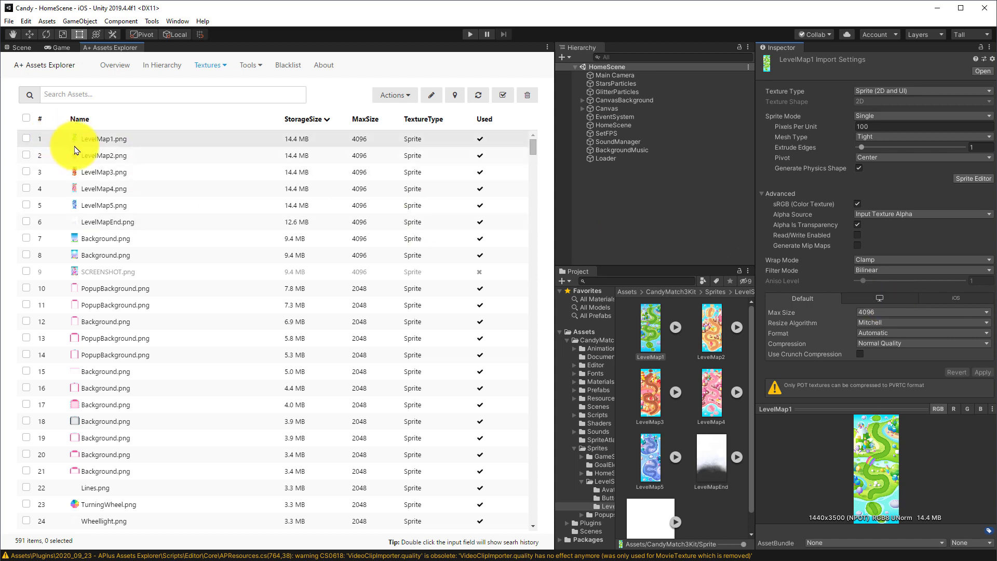
# Select LevelMap1.png to LevelMap5.png, the two 4096-size Background.png textures and SCREENSHOT.png, and locate them in the project
pyautogui.click(25, 139)
pyautogui.click(26, 155)
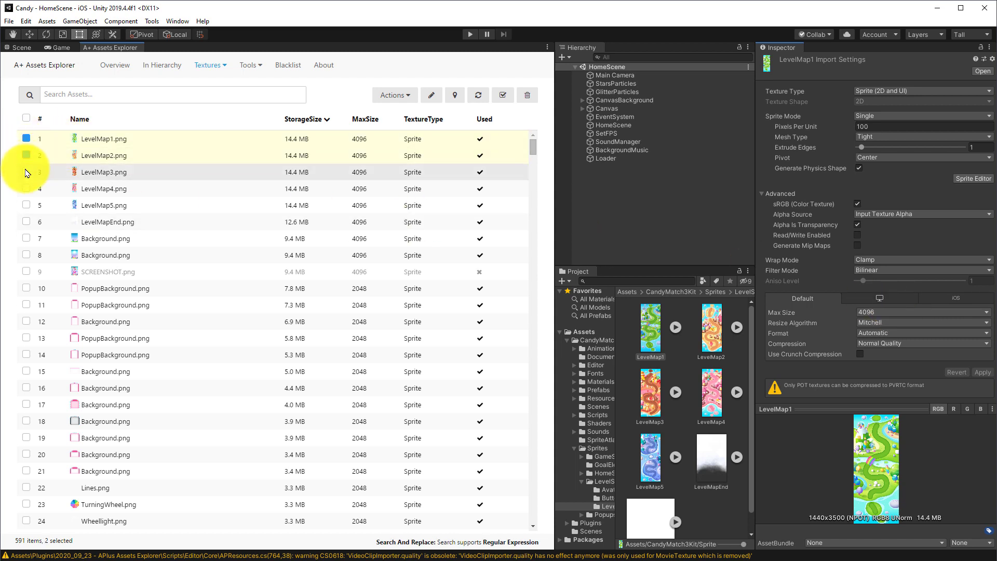
pyautogui.click(26, 172)
pyautogui.click(26, 189)
pyautogui.click(26, 205)
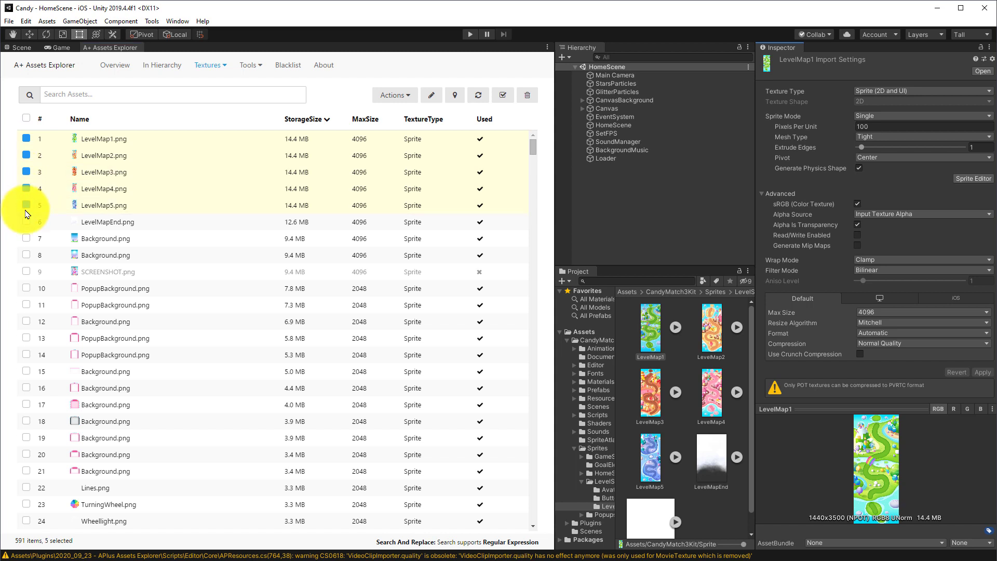
pyautogui.click(26, 239)
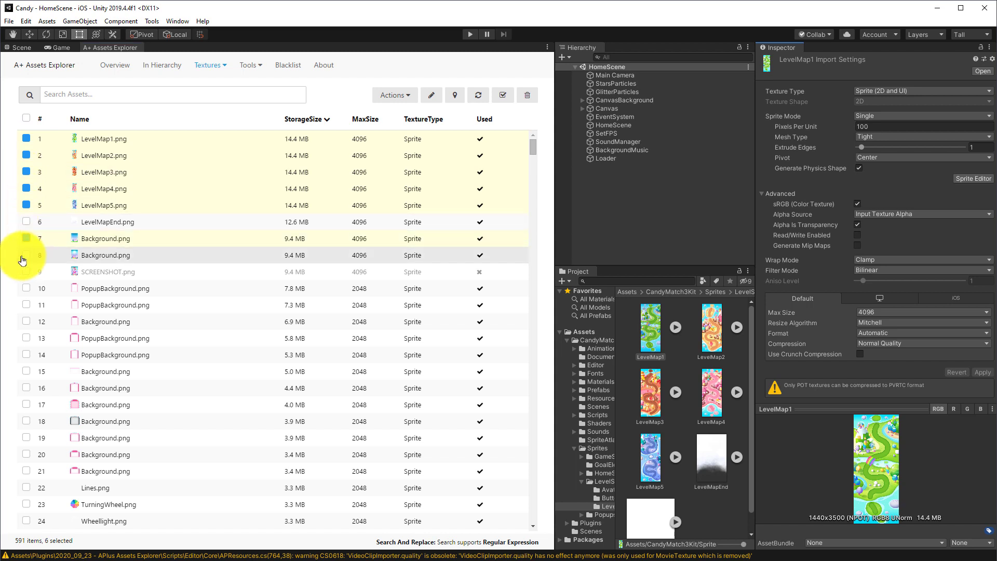
pyautogui.click(26, 255)
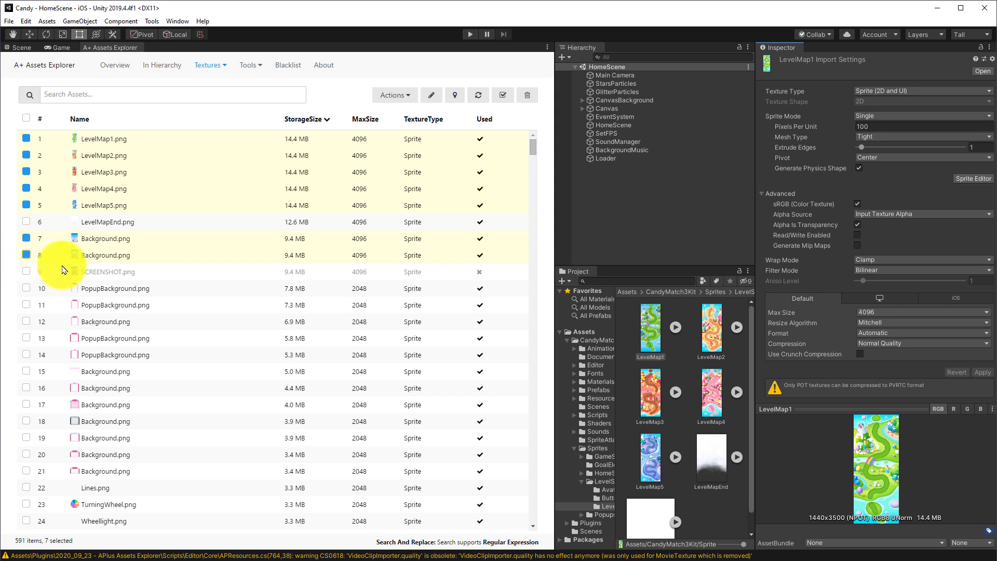
pyautogui.click(26, 271)
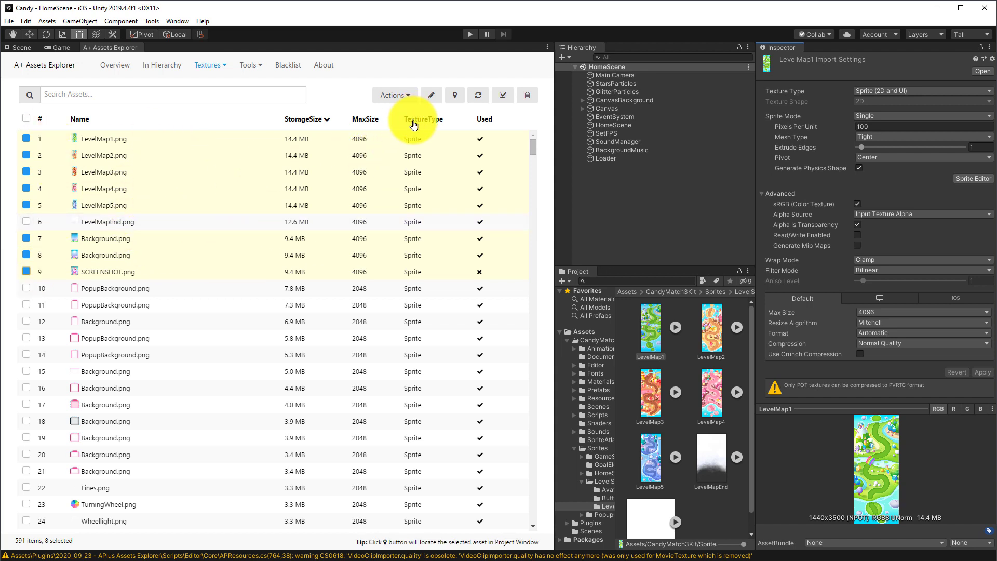
pyautogui.click(456, 97)
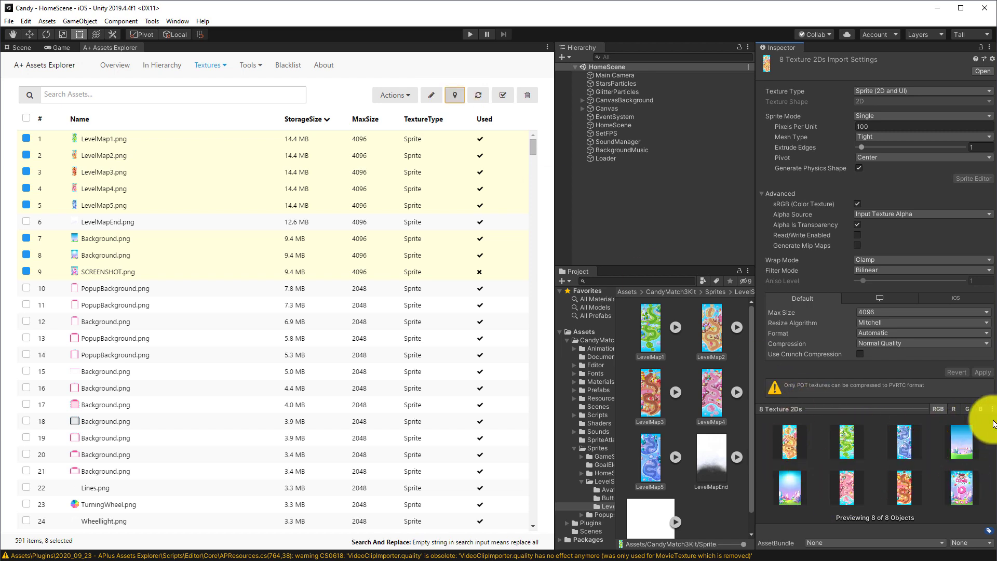
# Set the default Max Size of the eight selected textures to 2048 and apply the import settings
pyautogui.click(889, 312)
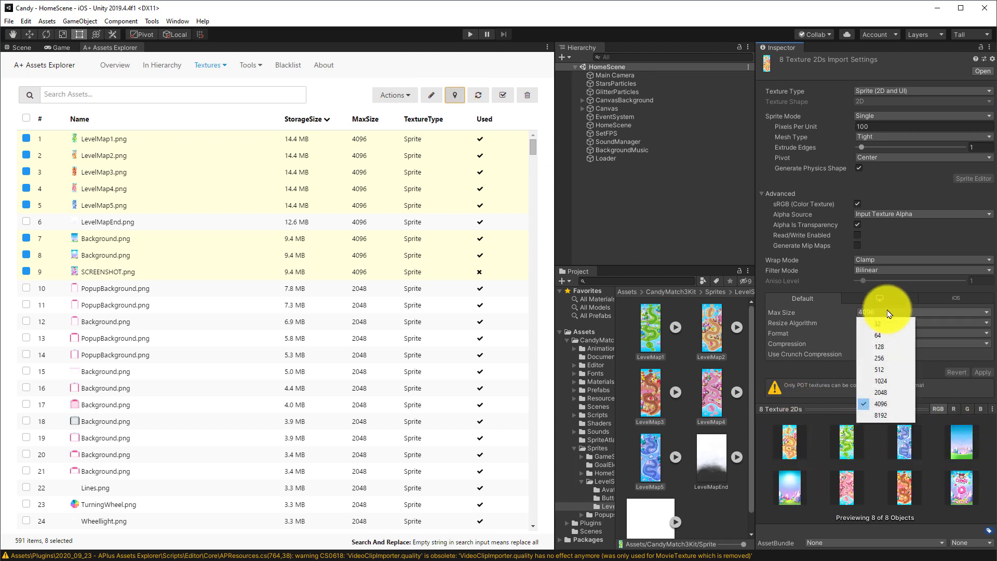
pyautogui.click(883, 392)
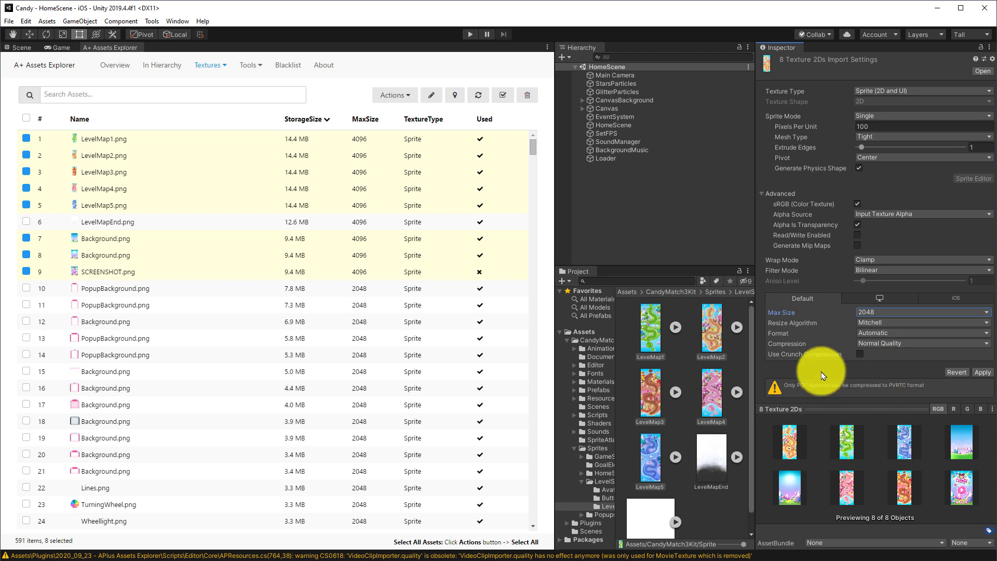
pyautogui.click(981, 373)
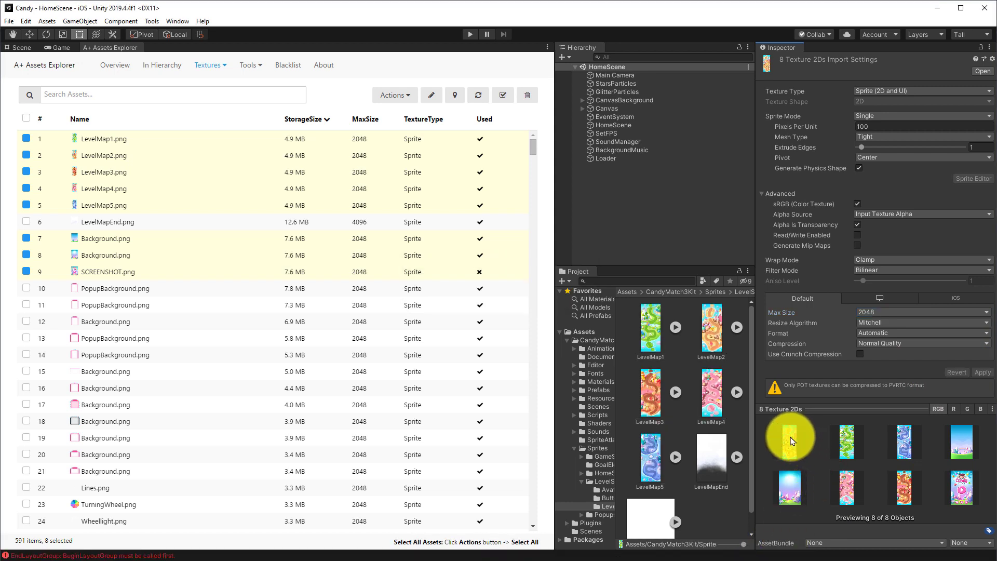
# Clear the texture selection and inspect the reimported LevelMap1 texture on its own
pyautogui.click(26, 119)
pyautogui.click(25, 119)
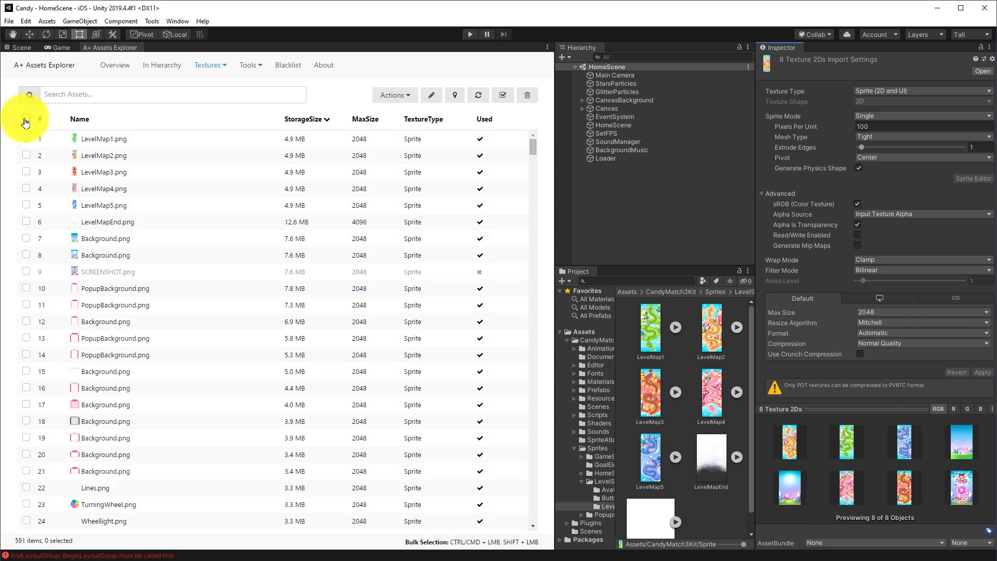
pyautogui.click(96, 144)
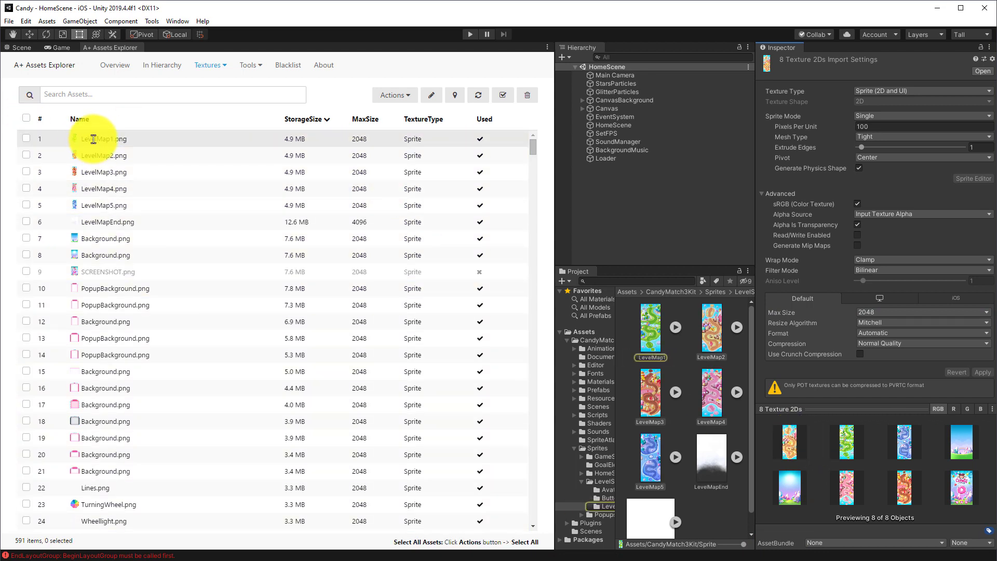
pyautogui.click(728, 346)
pyautogui.click(649, 329)
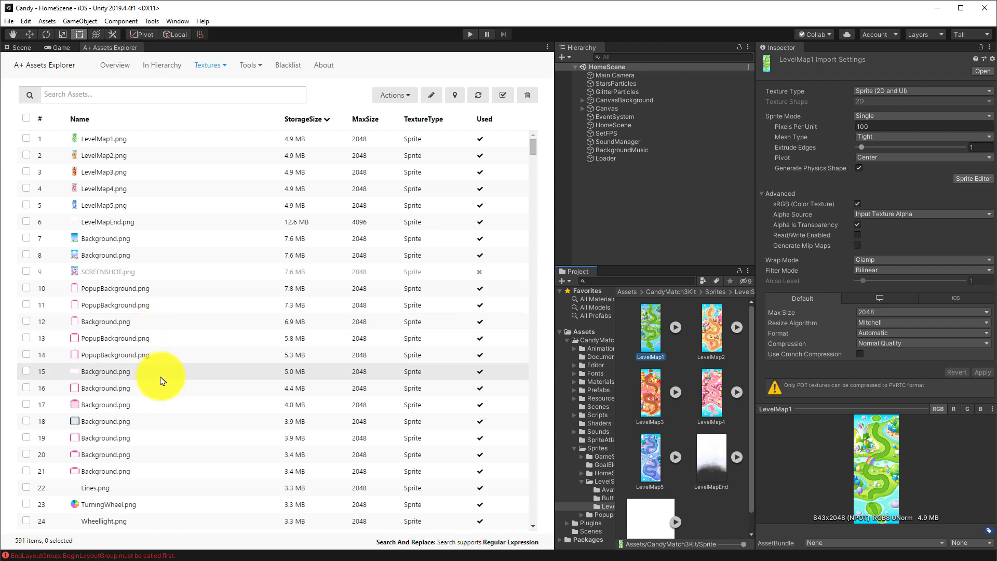
# Compare the previews and dimensions of the similar PopupBackground.png and Background.png textures in rows 10 to 14
pyautogui.click(107, 287)
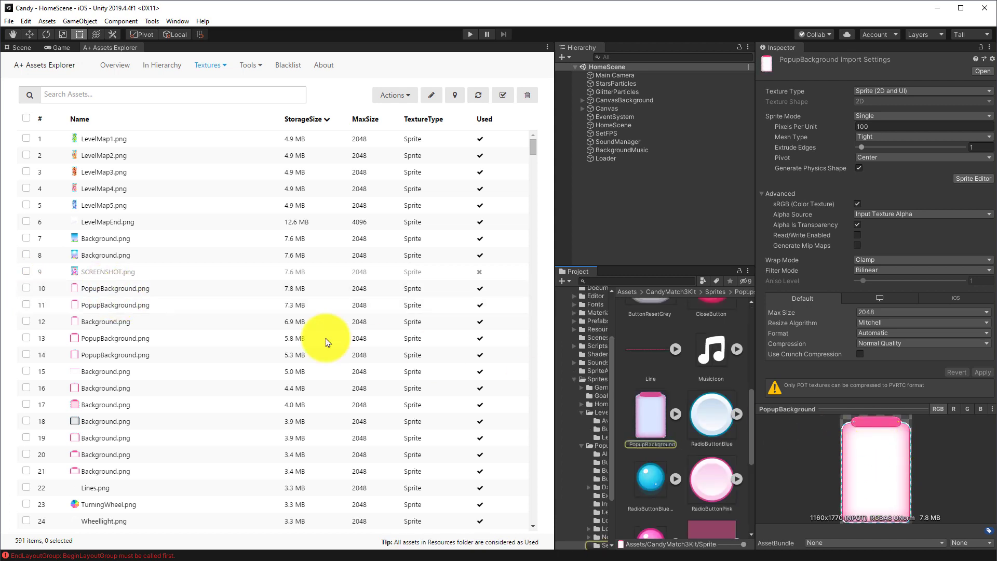
pyautogui.click(109, 306)
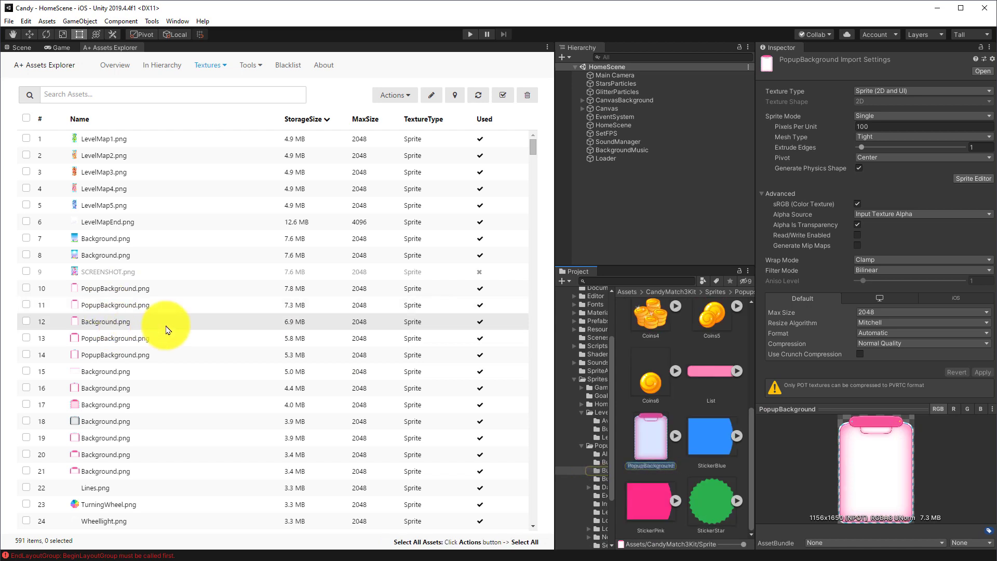
pyautogui.click(102, 322)
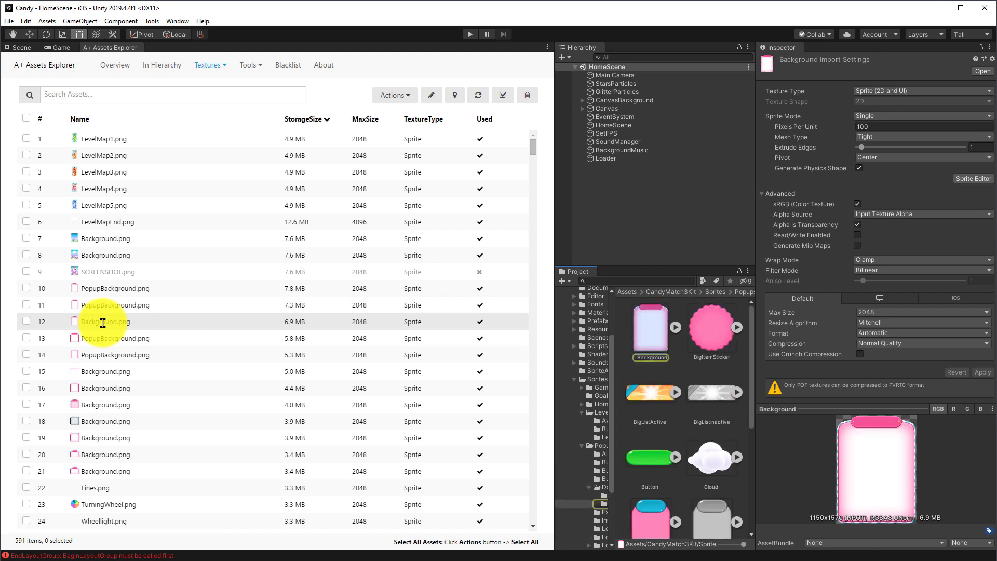
pyautogui.click(106, 339)
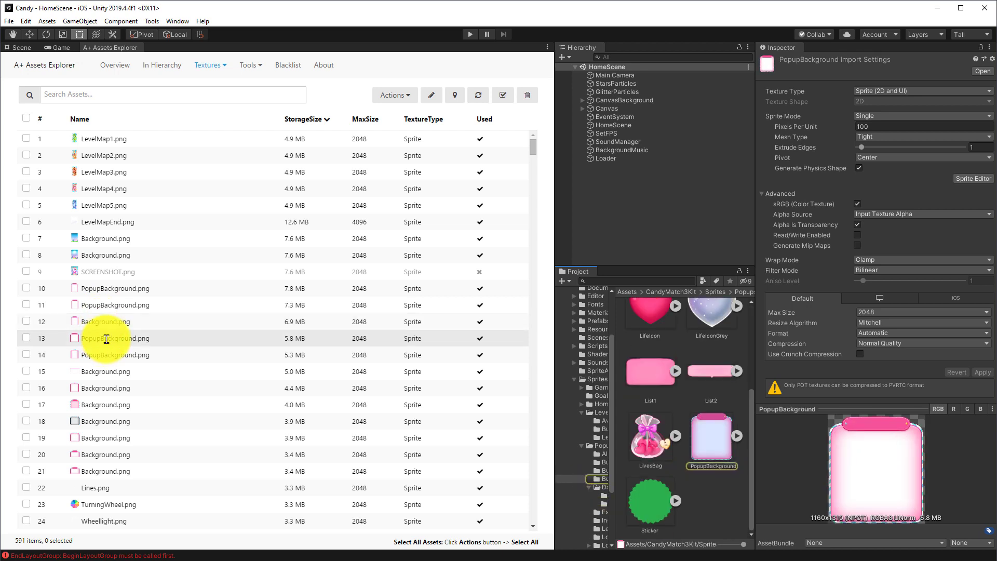
pyautogui.click(110, 356)
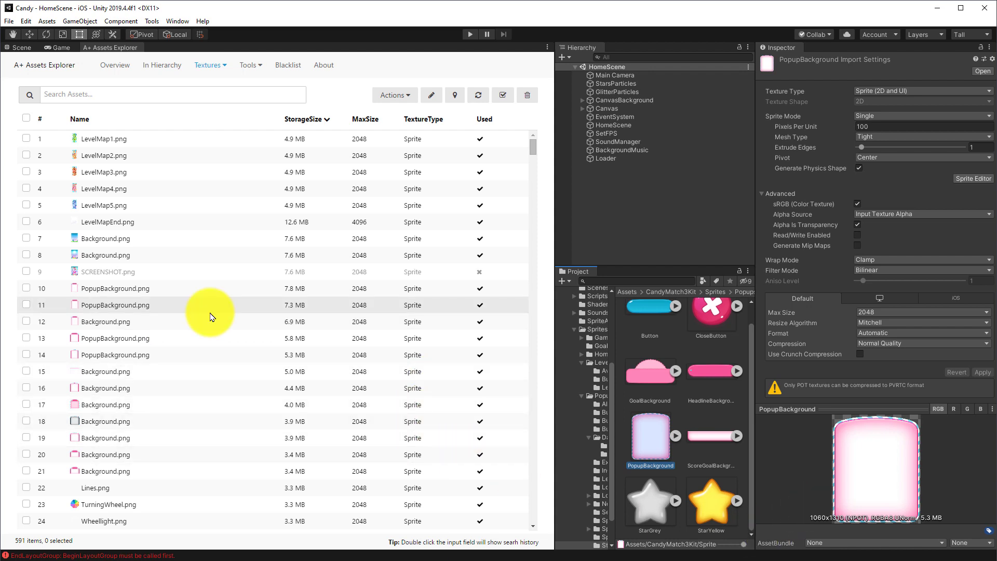
pyautogui.click(110, 288)
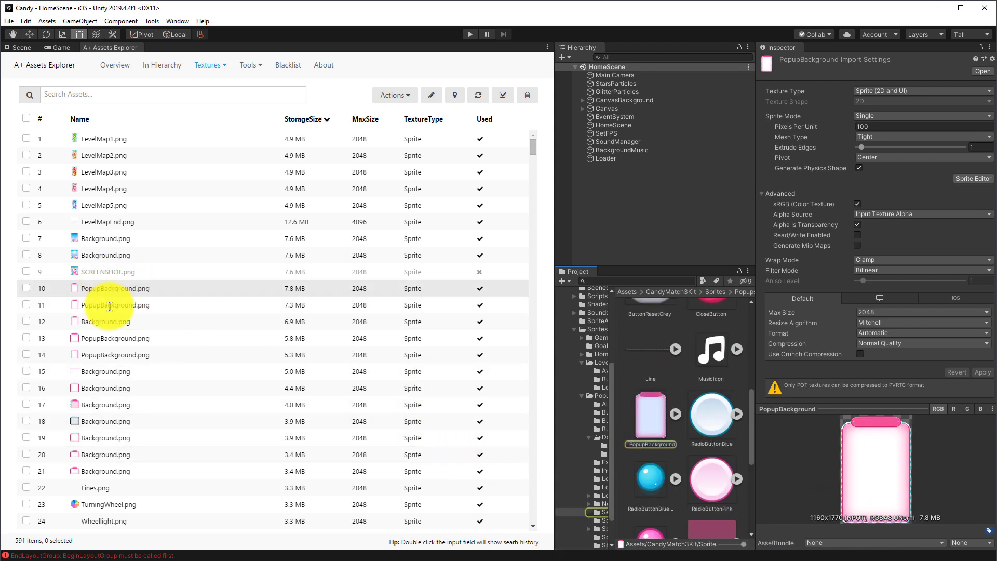
pyautogui.click(107, 305)
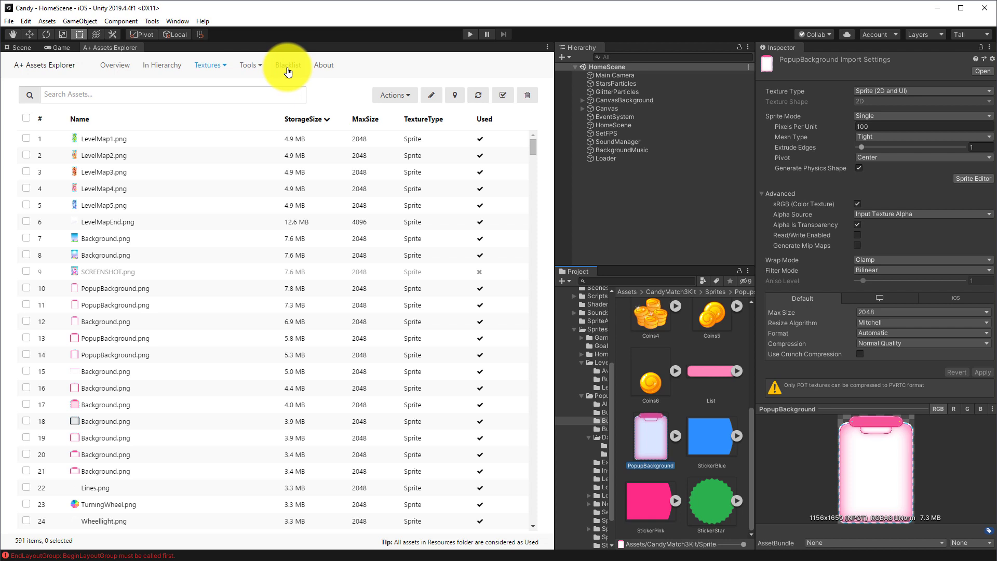
# Find duplicated assets in the project and compare the duplicate entries of BoosterAward.wav and Background.png
pyautogui.click(254, 66)
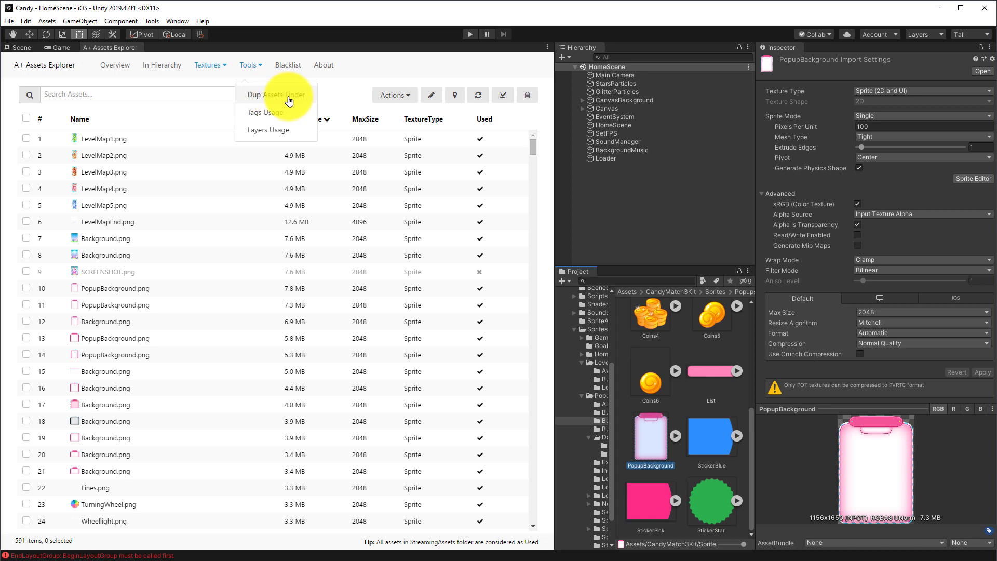
pyautogui.click(289, 97)
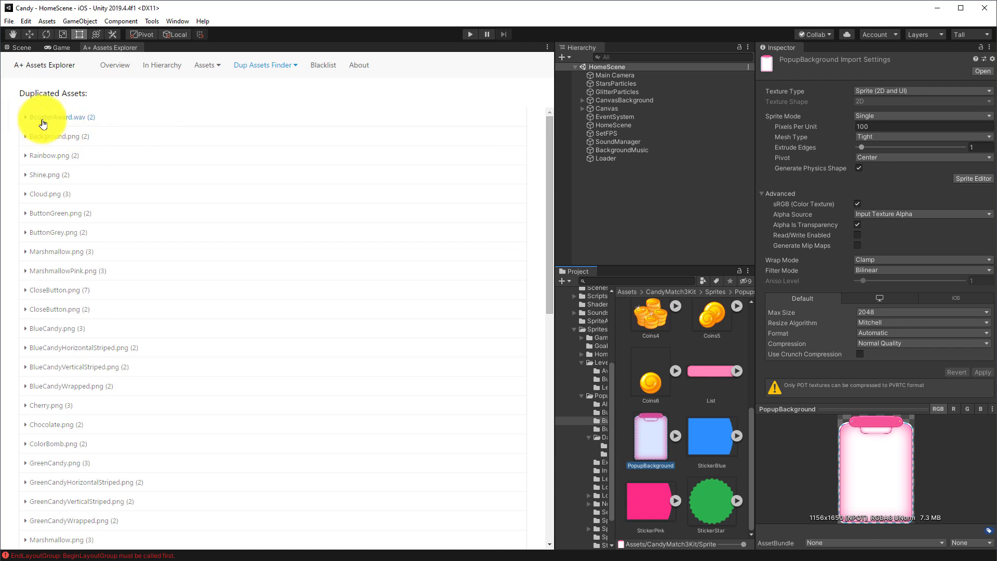
pyautogui.click(27, 118)
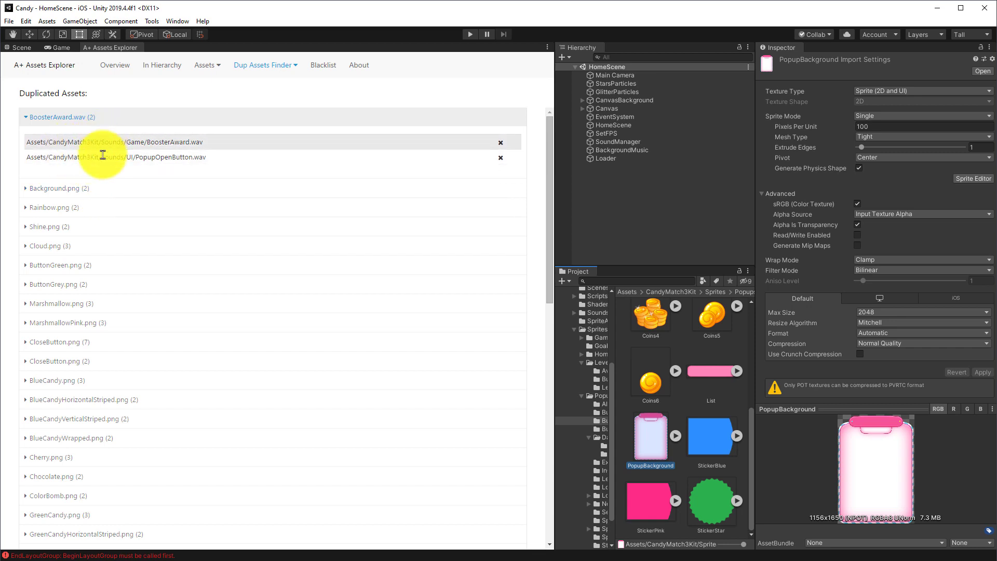
pyautogui.click(32, 189)
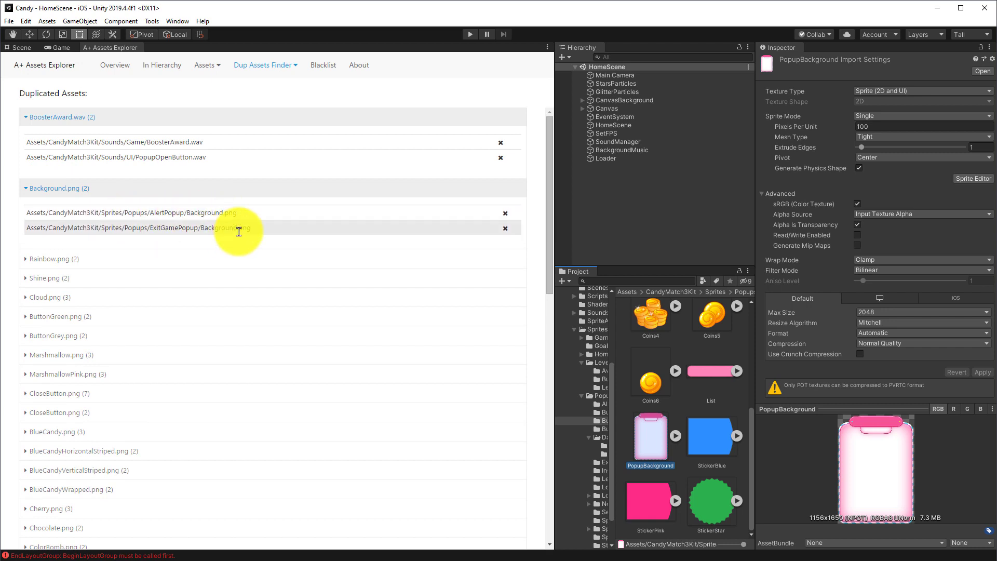
pyautogui.click(211, 223)
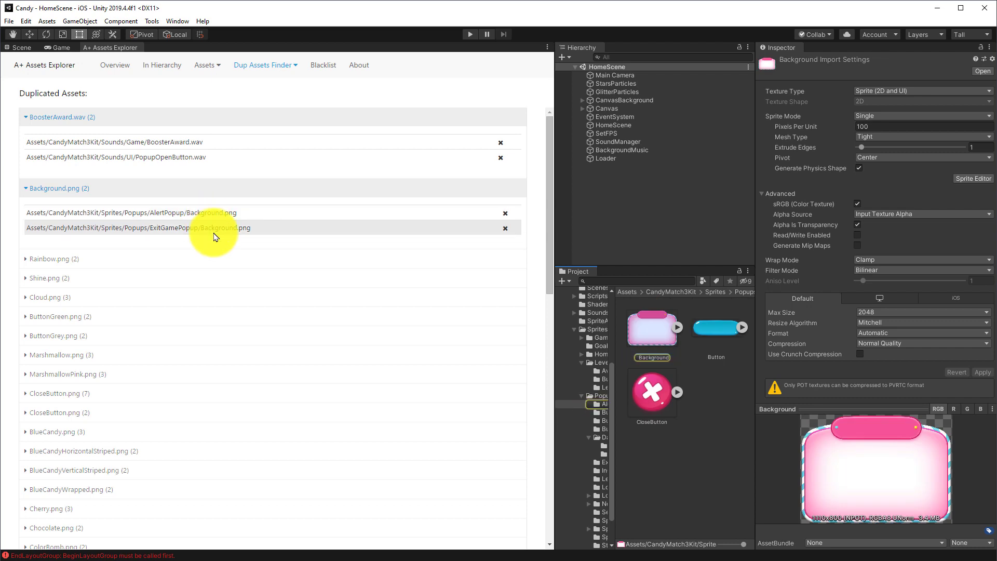
pyautogui.click(216, 236)
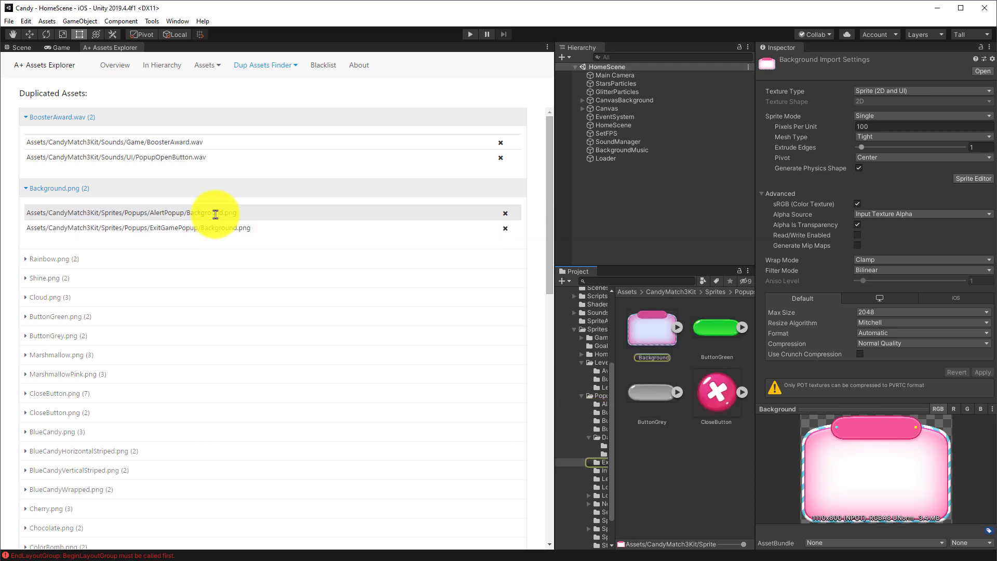
pyautogui.click(213, 213)
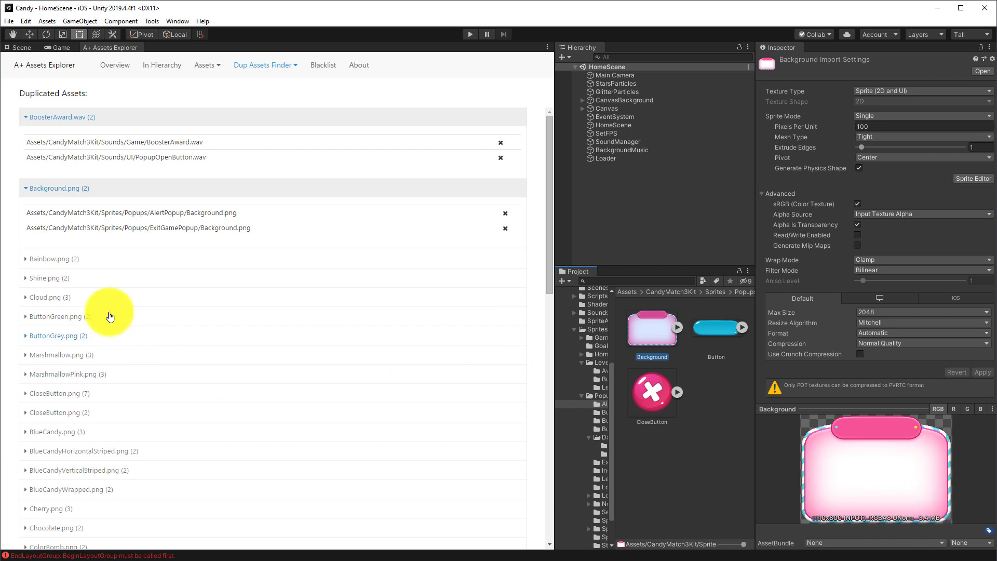
# Inspect the three duplicate copies of Cloud.png and look through the remaining duplicated assets
pyautogui.click(45, 298)
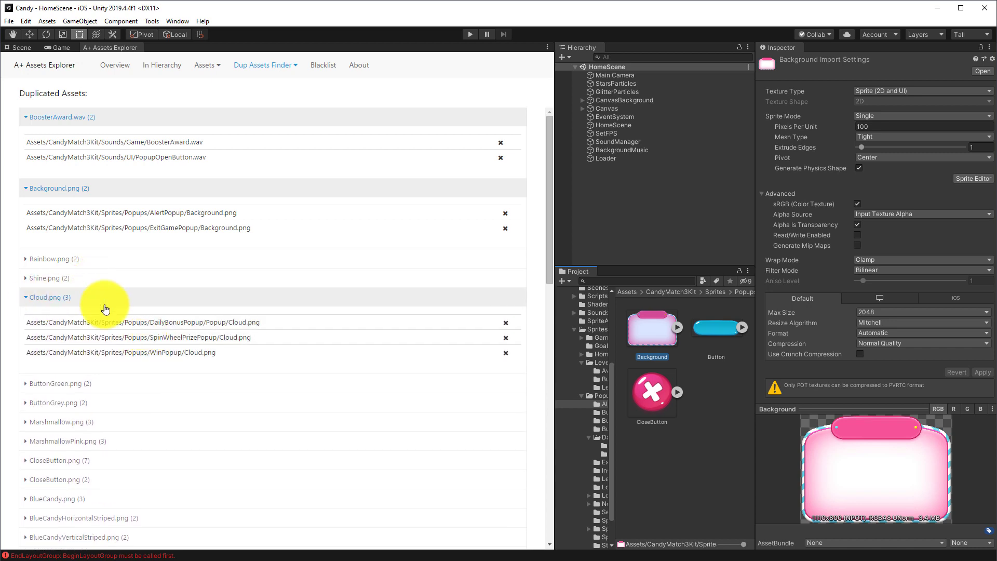
pyautogui.click(216, 323)
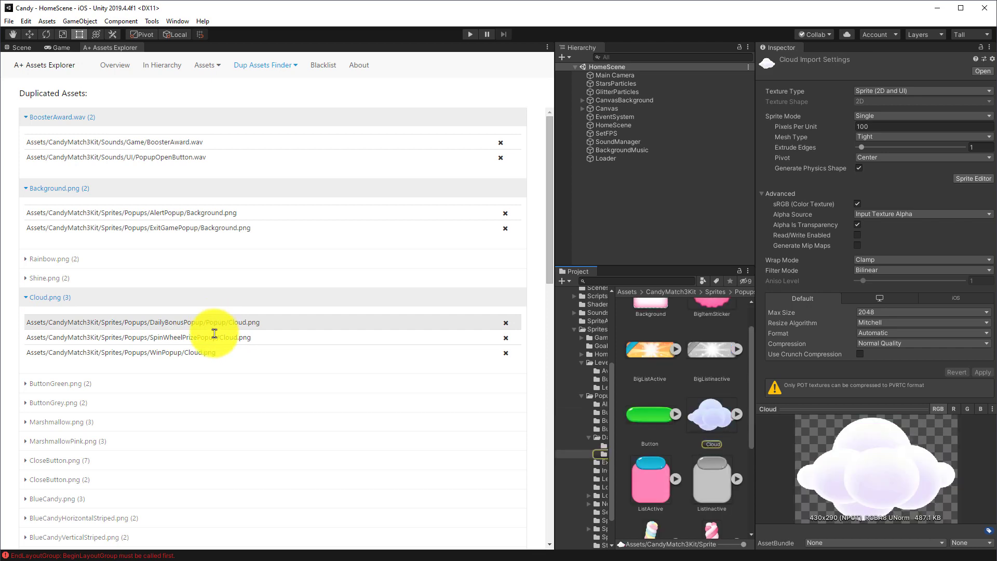
pyautogui.click(212, 337)
pyautogui.click(197, 352)
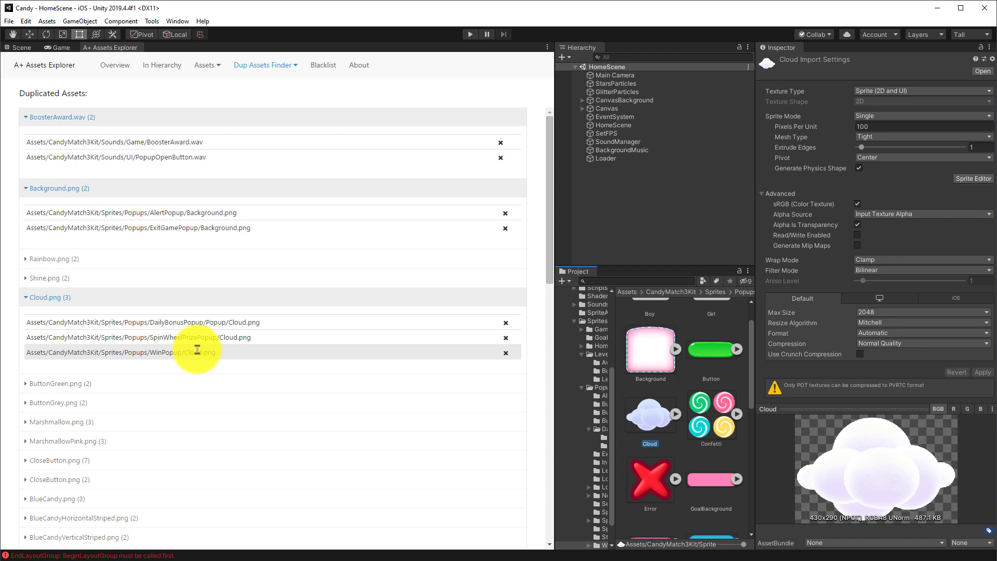
pyautogui.scroll(-3, 236, 339)
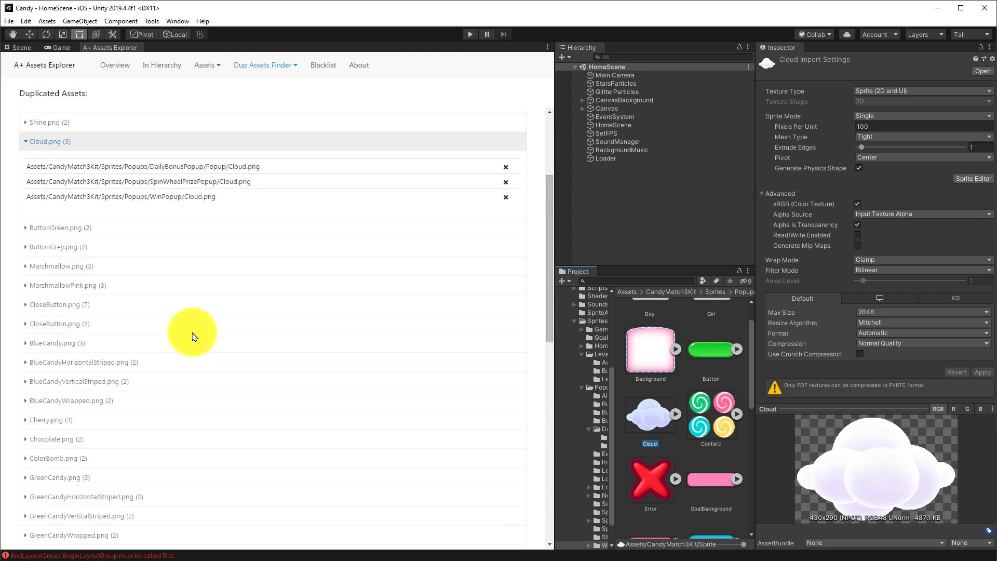
pyautogui.scroll(3, 197, 332)
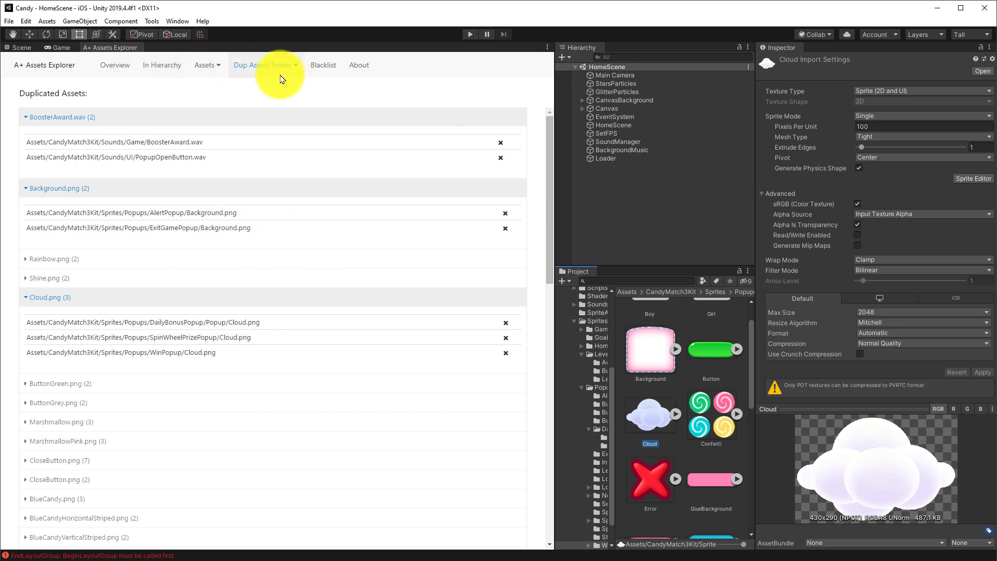
# View the blacklist, and list the project's material assets
pyautogui.click(324, 70)
pyautogui.click(204, 67)
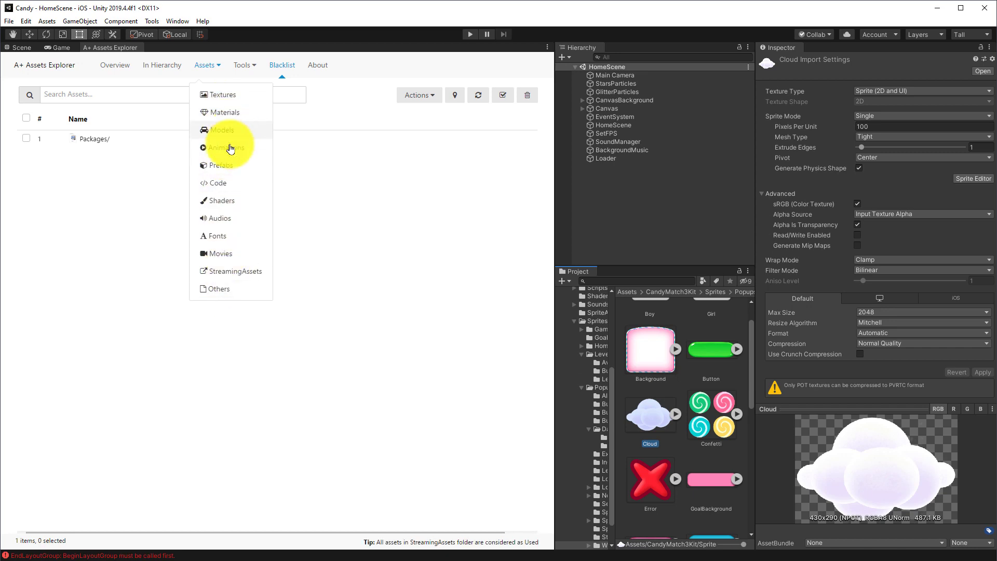
pyautogui.click(231, 114)
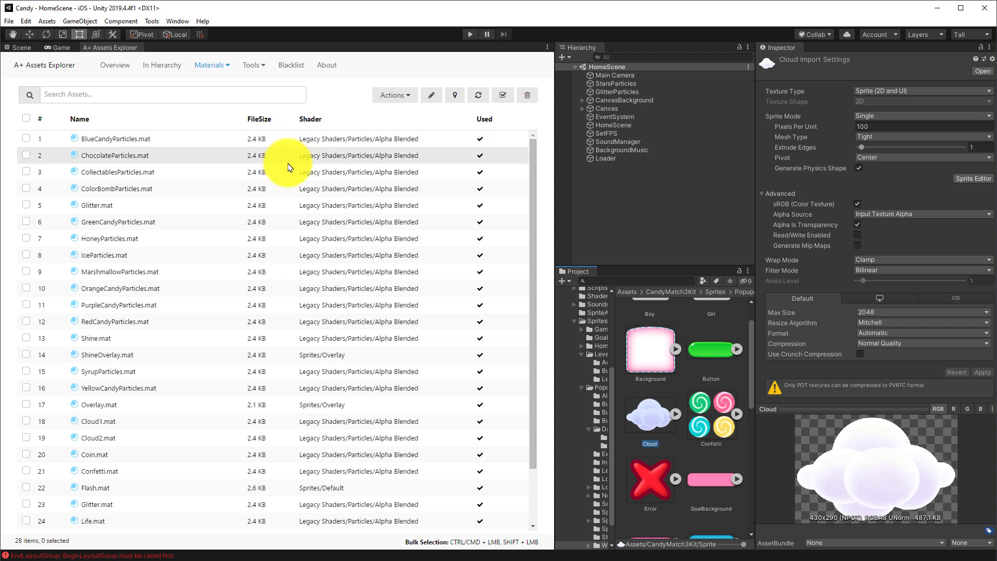
# Look through the full materials list, checking each material's file size, shader and used status
pyautogui.scroll(-2, 288, 177)
pyautogui.scroll(2, 293, 194)
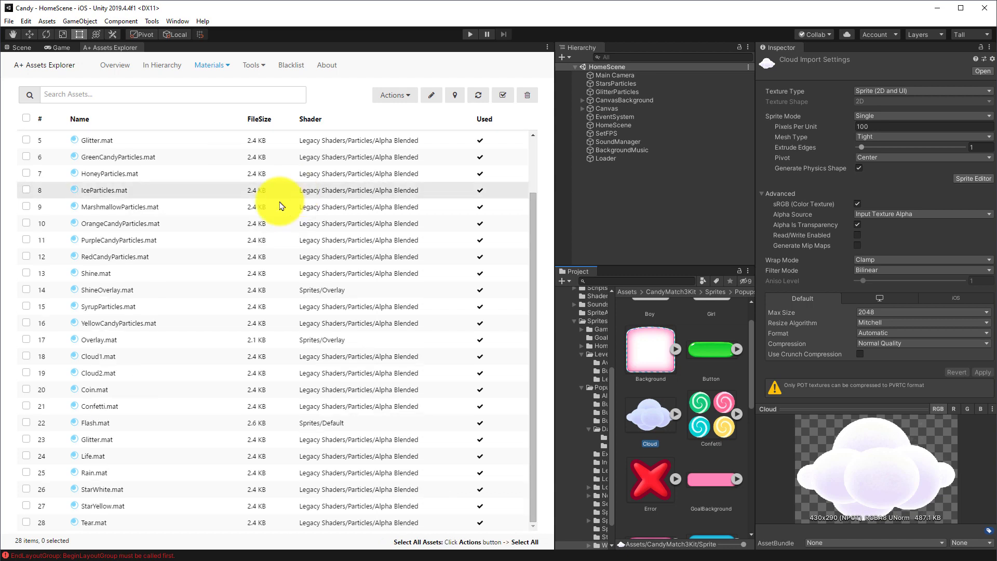
pyautogui.scroll(-3, 217, 225)
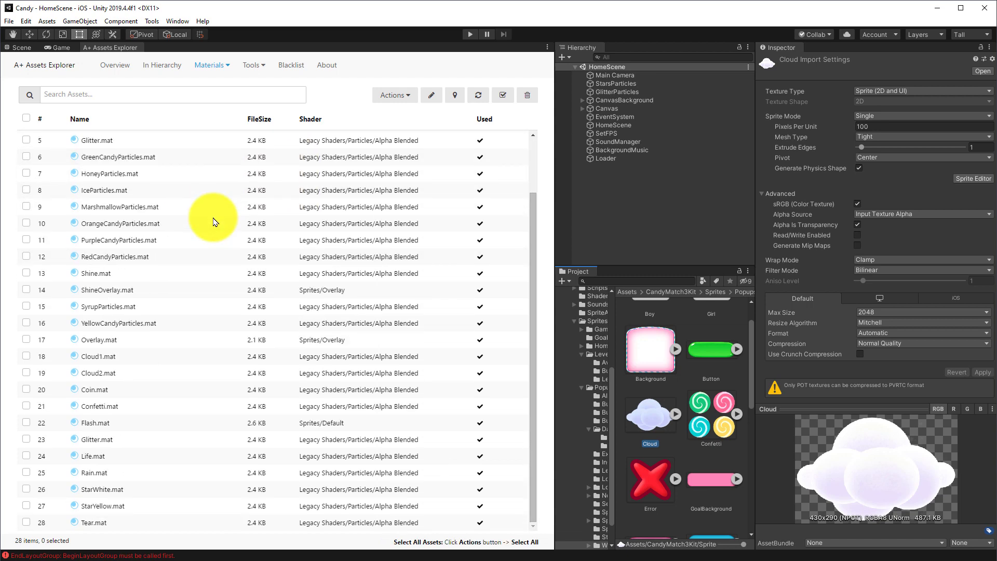
pyautogui.scroll(3, 222, 222)
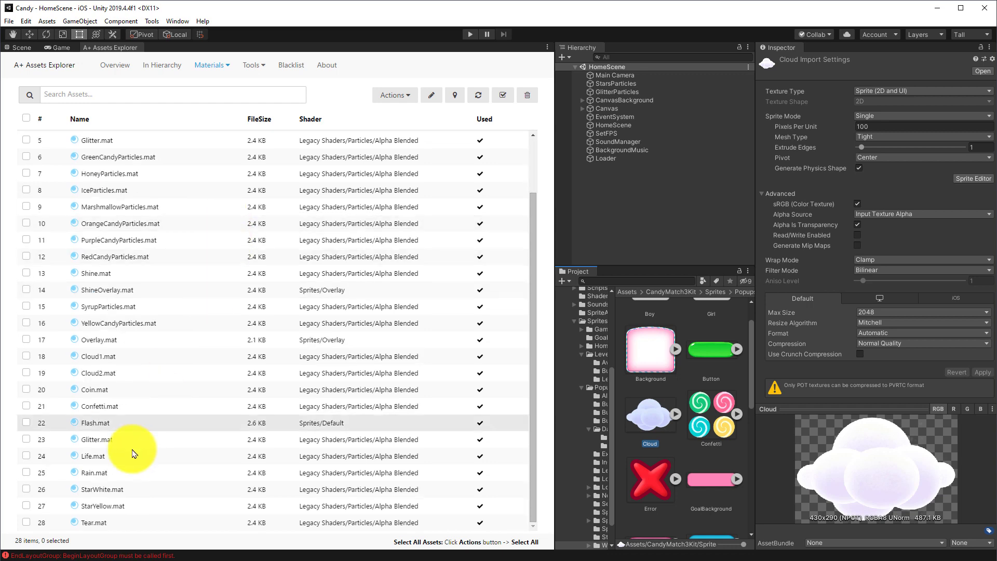
pyautogui.scroll(-3, 111, 518)
pyautogui.scroll(3, 279, 401)
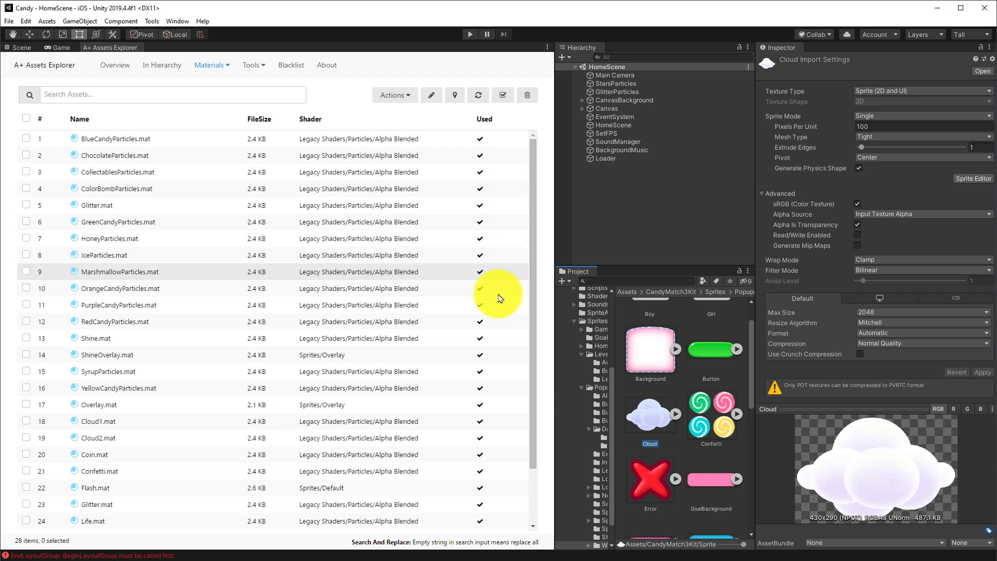
pyautogui.scroll(-3, 468, 283)
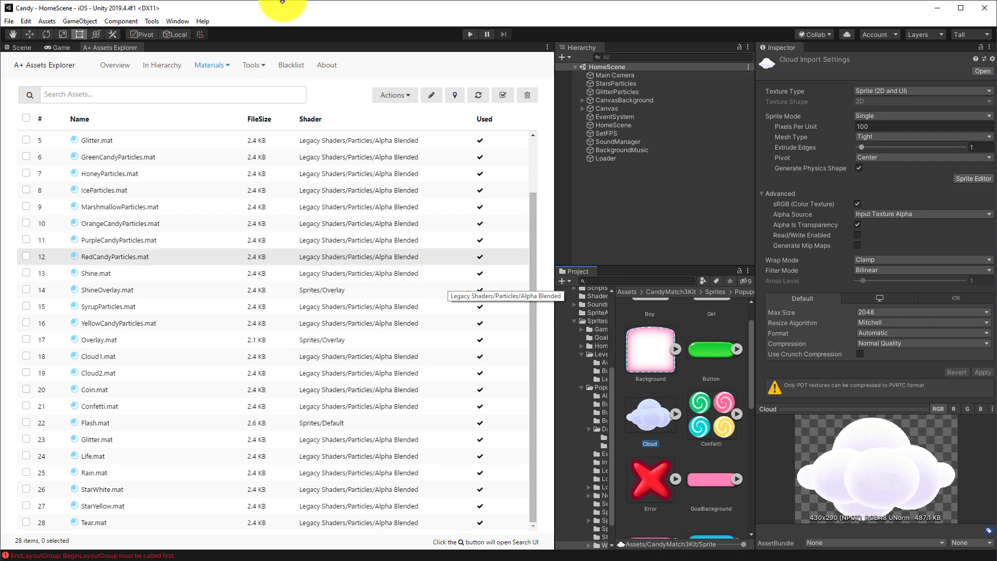
# View the assets used in the hierarchy and examine the A+ Assets Explorer commands, including its additional tools
pyautogui.click(161, 73)
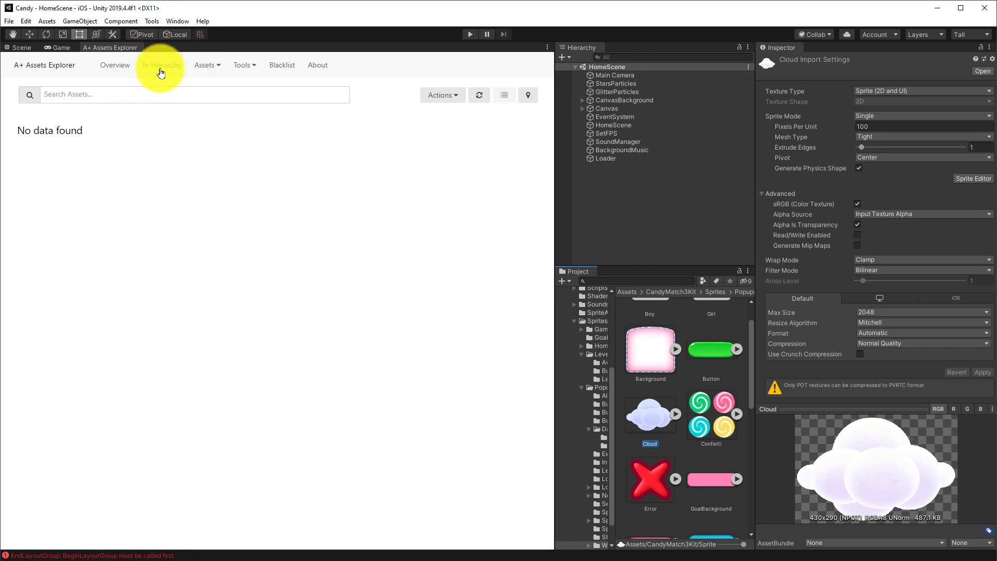
pyautogui.click(152, 20)
pyautogui.moveTo(165, 49)
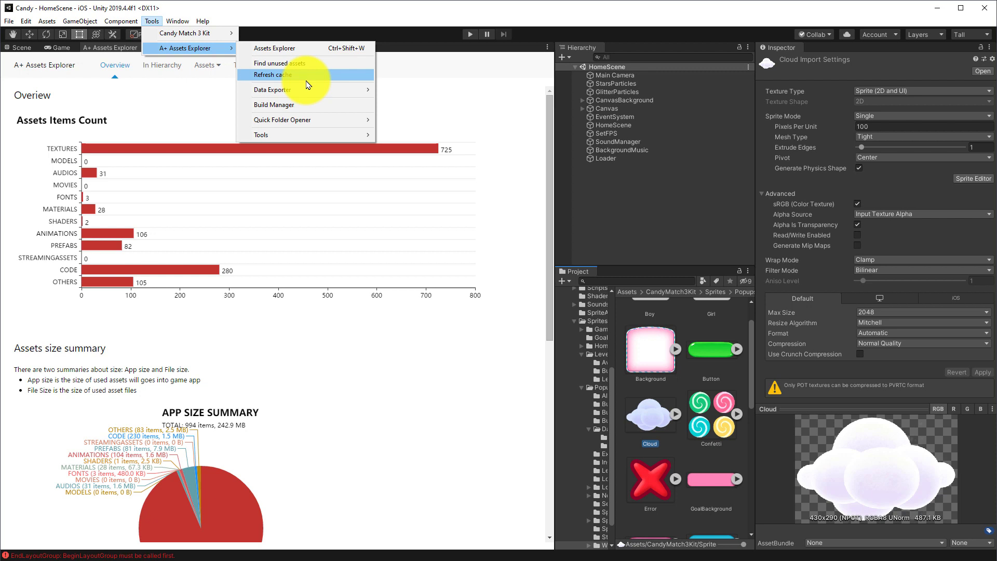
pyautogui.moveTo(317, 142)
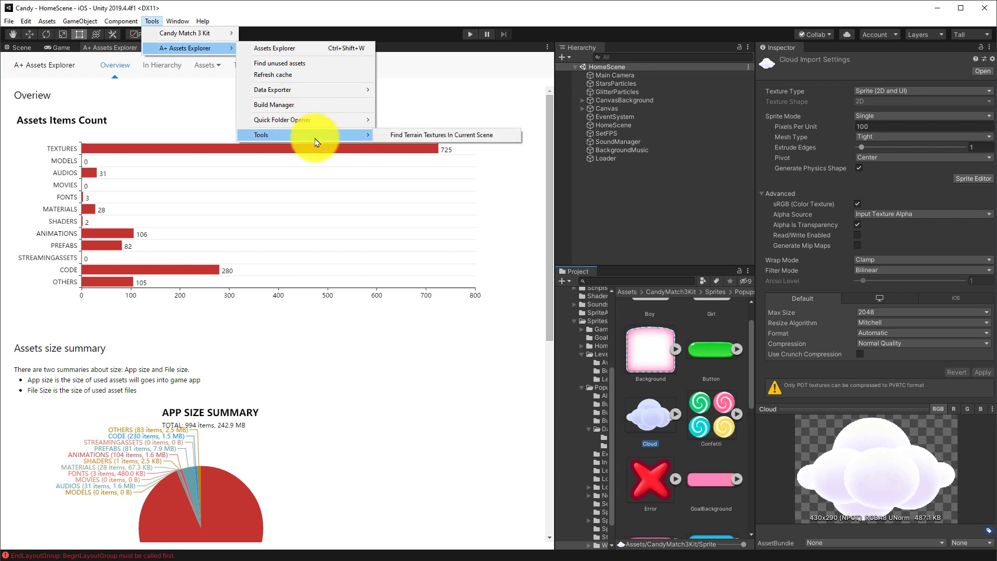
# List the texture assets, sort them by used status with unused ones first, and look through the unused textures
pyautogui.click(225, 98)
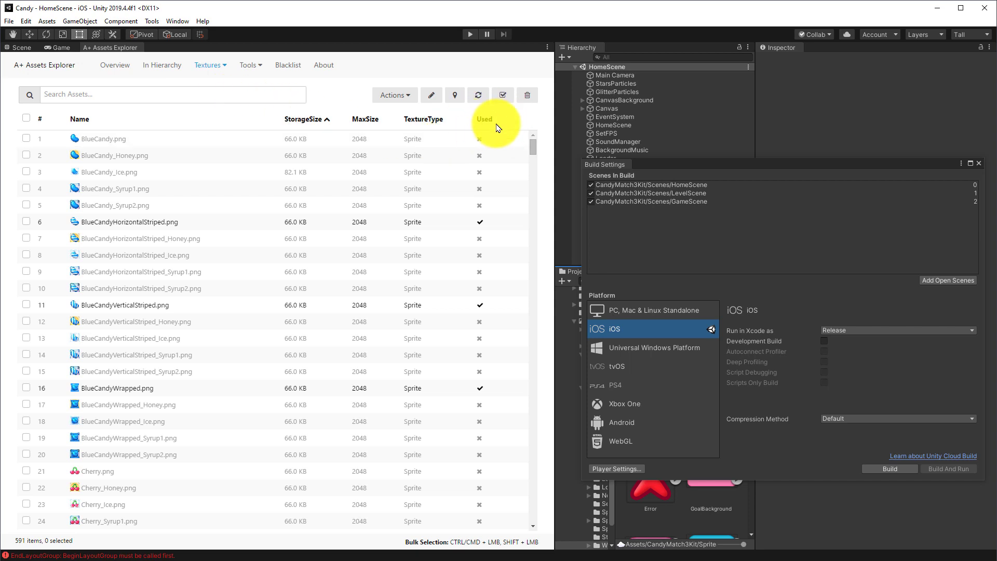
pyautogui.click(486, 120)
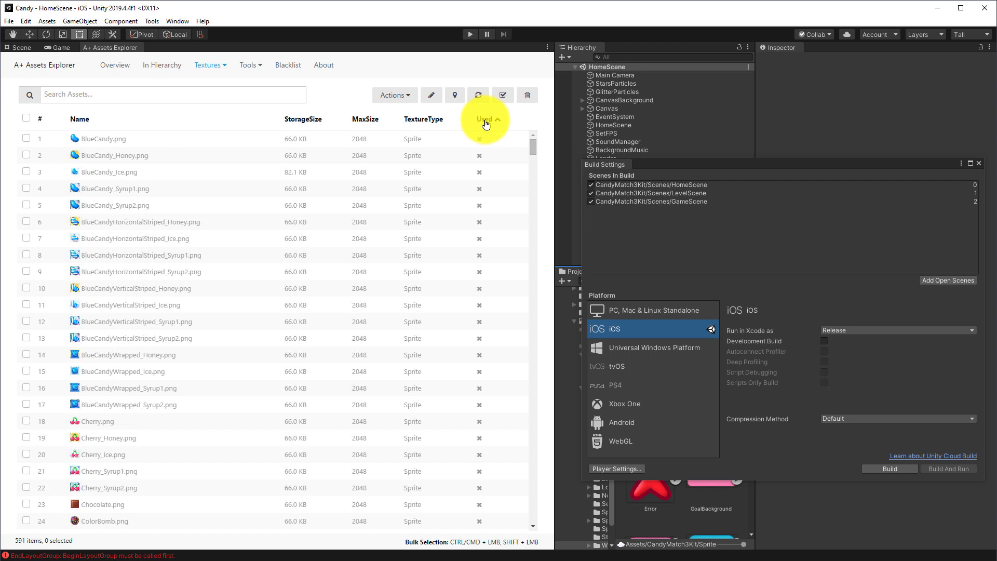
pyautogui.click(486, 122)
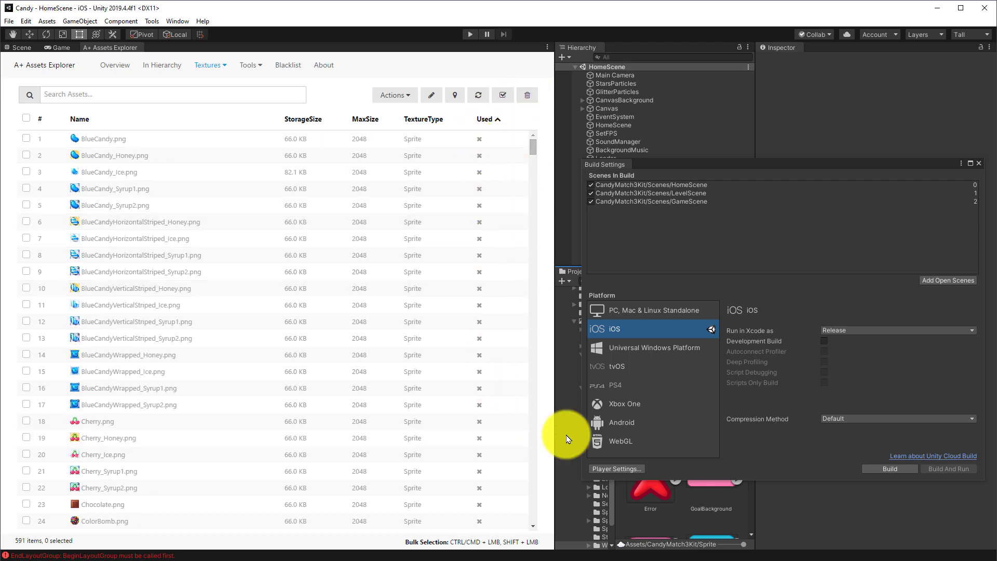
pyautogui.scroll(-5, 213, 190)
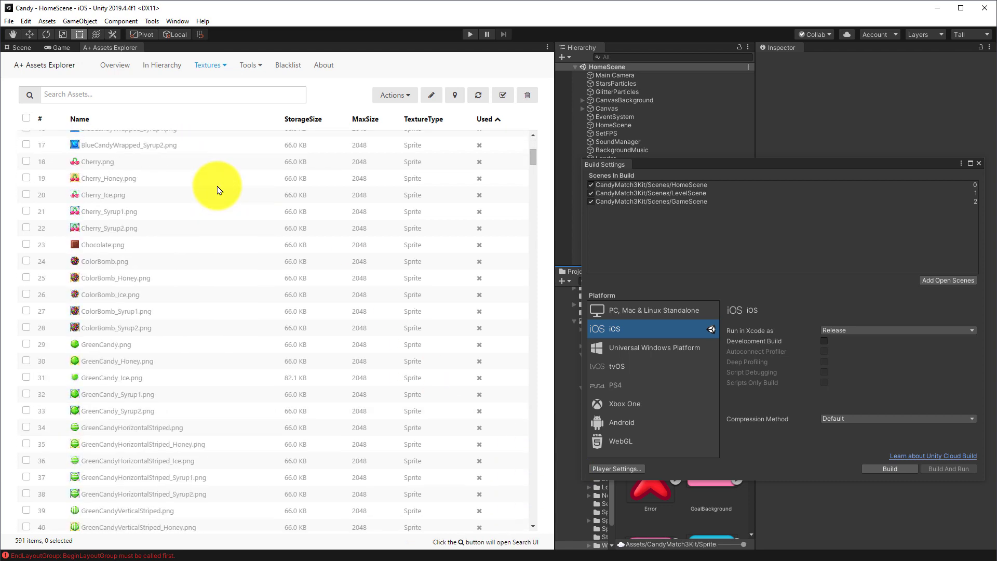
pyautogui.scroll(-7, 219, 192)
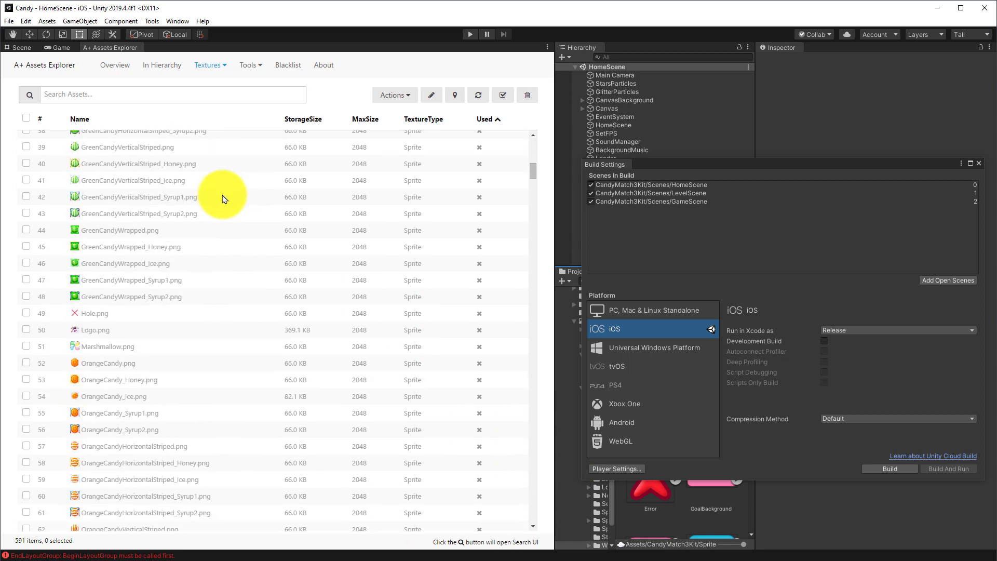
pyautogui.scroll(-20, 222, 198)
pyautogui.scroll(-12, 224, 213)
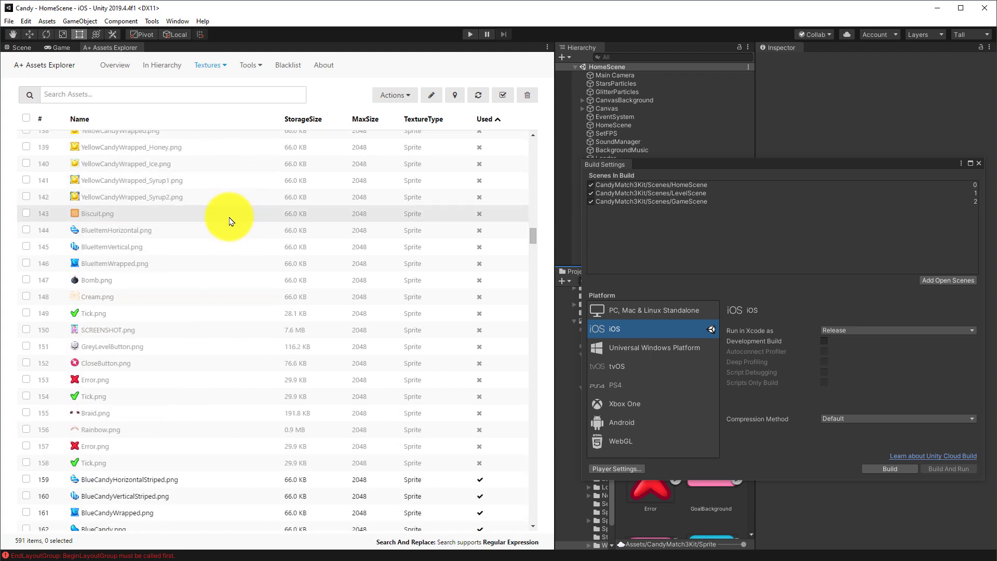
pyautogui.scroll(8, 232, 228)
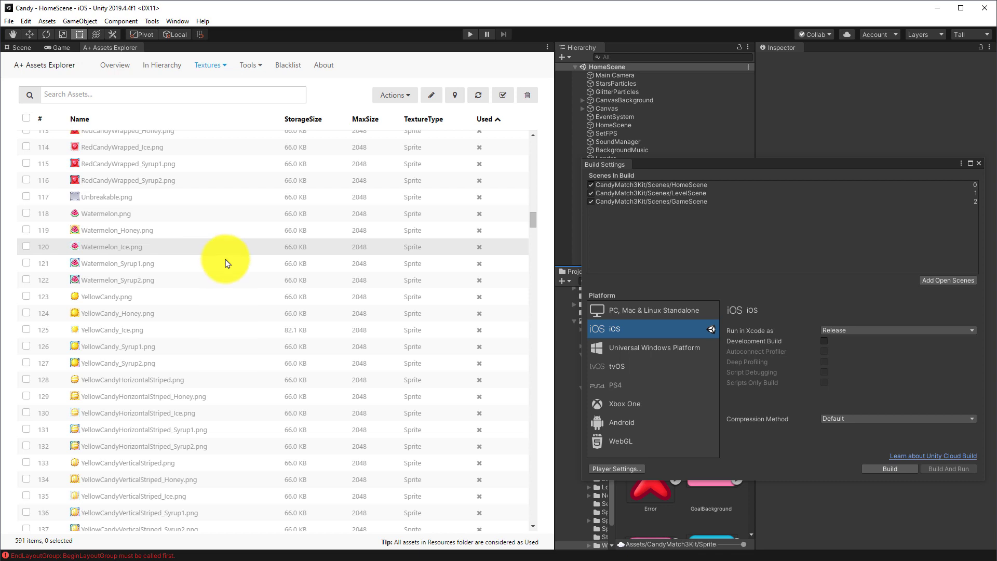
pyautogui.moveTo(537, 228); pyautogui.dragTo(547, 148)
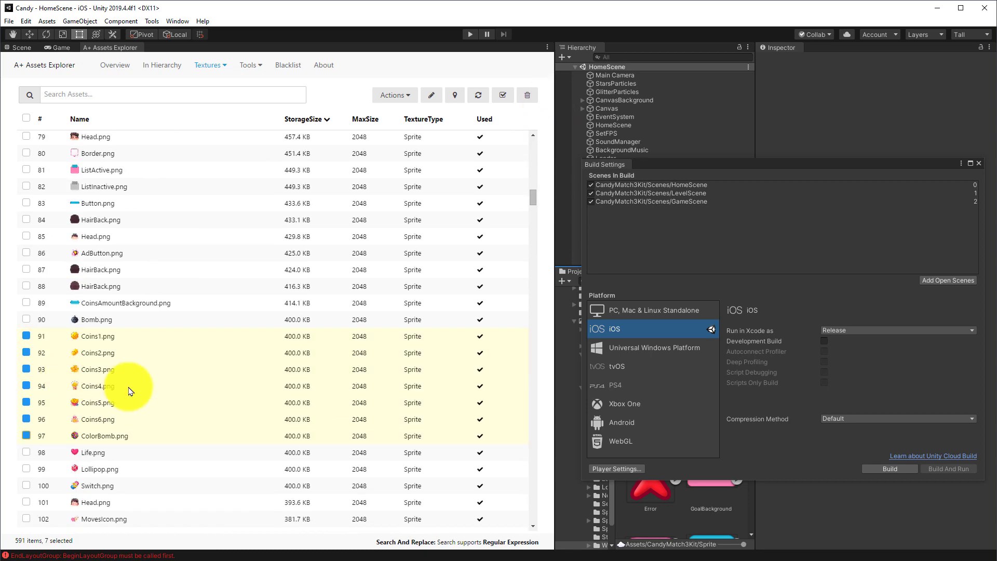